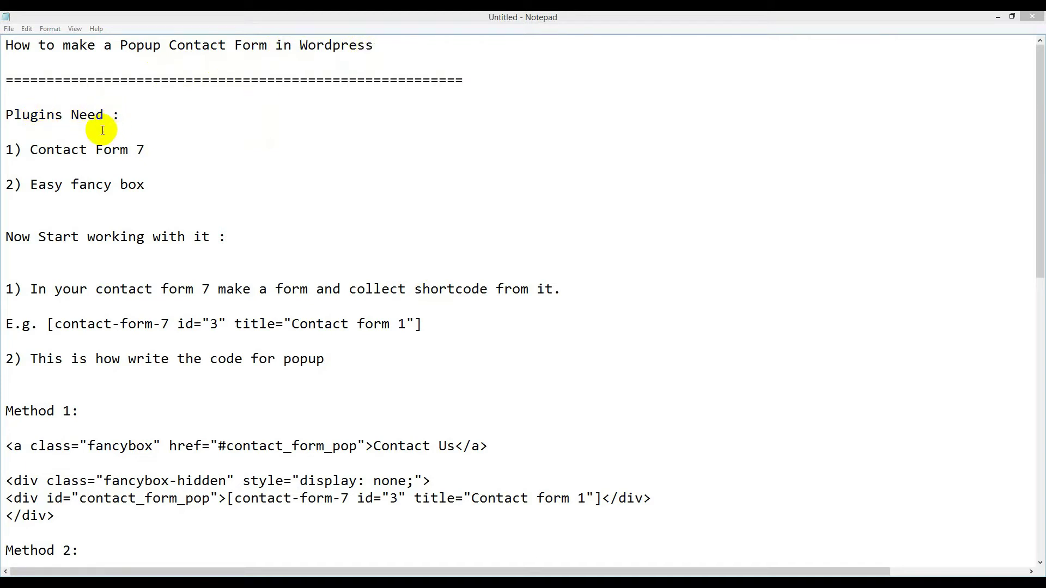
Step: Copy 'Contact Form 7' from the Notepad notes and go to the WordPress Plugins page
drag(30, 150, 169, 151)
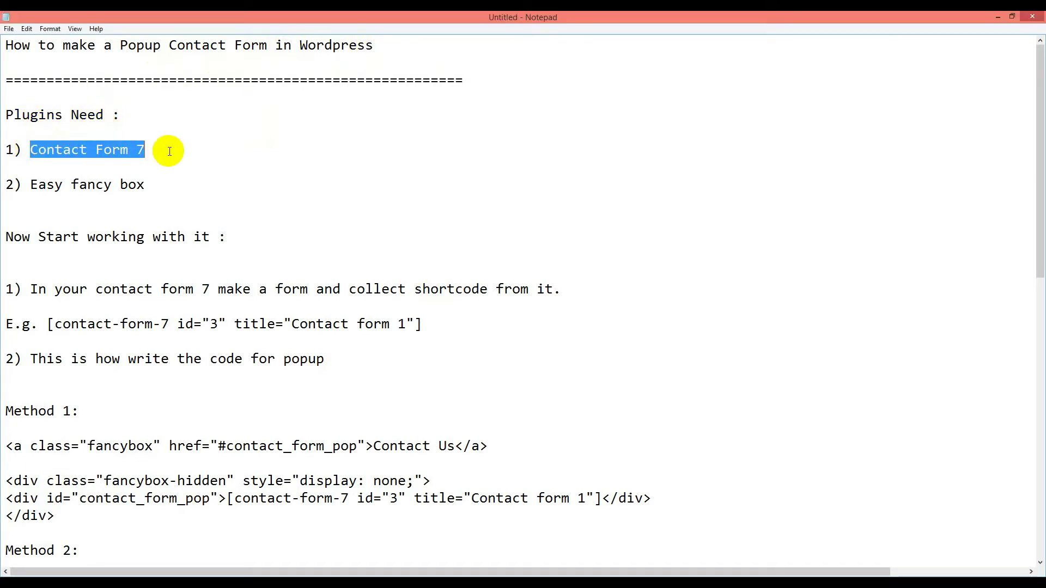
right_click(102, 151)
click(127, 181)
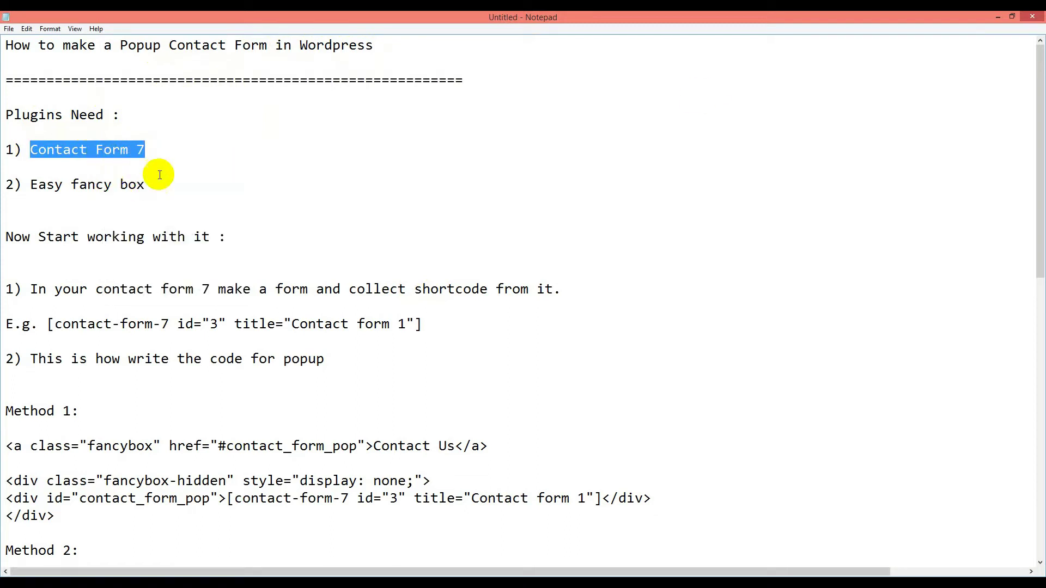
click(995, 16)
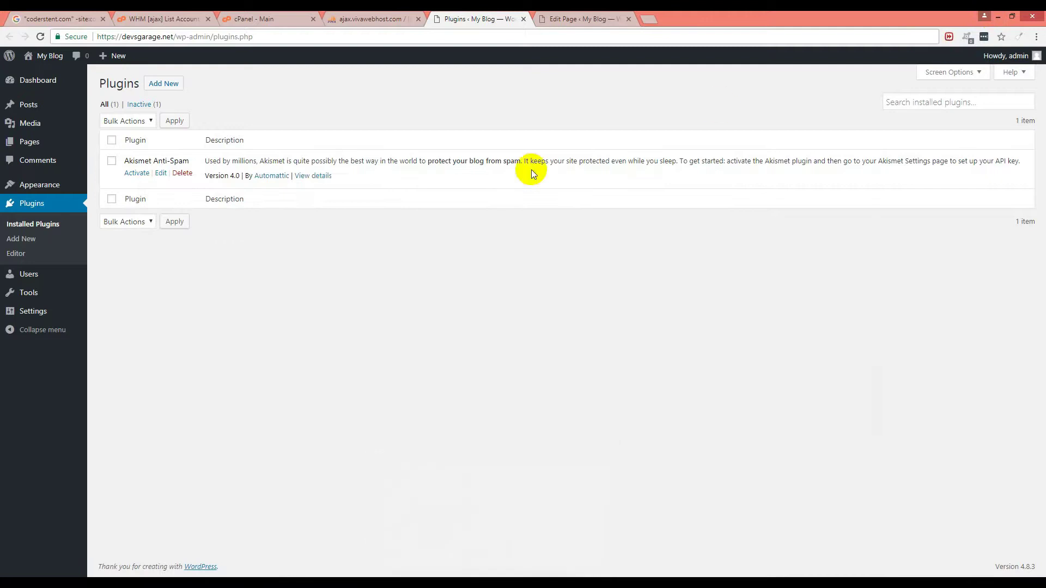
Step: Search Add New plugins for Contact Form 7, then install and activate it
click(68, 215)
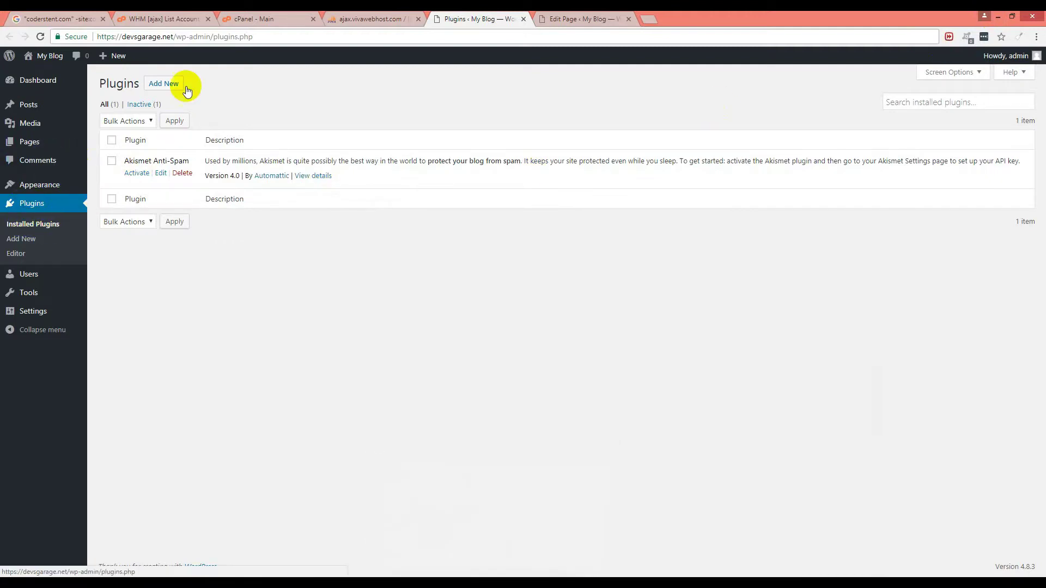
right_click(164, 85)
click(175, 93)
click(551, 19)
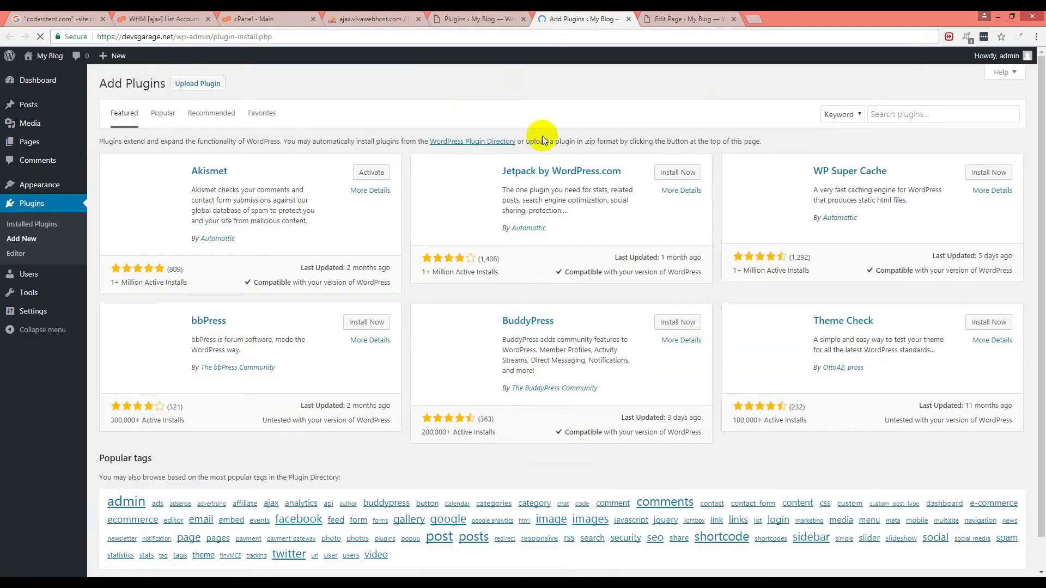
right_click(898, 114)
click(943, 175)
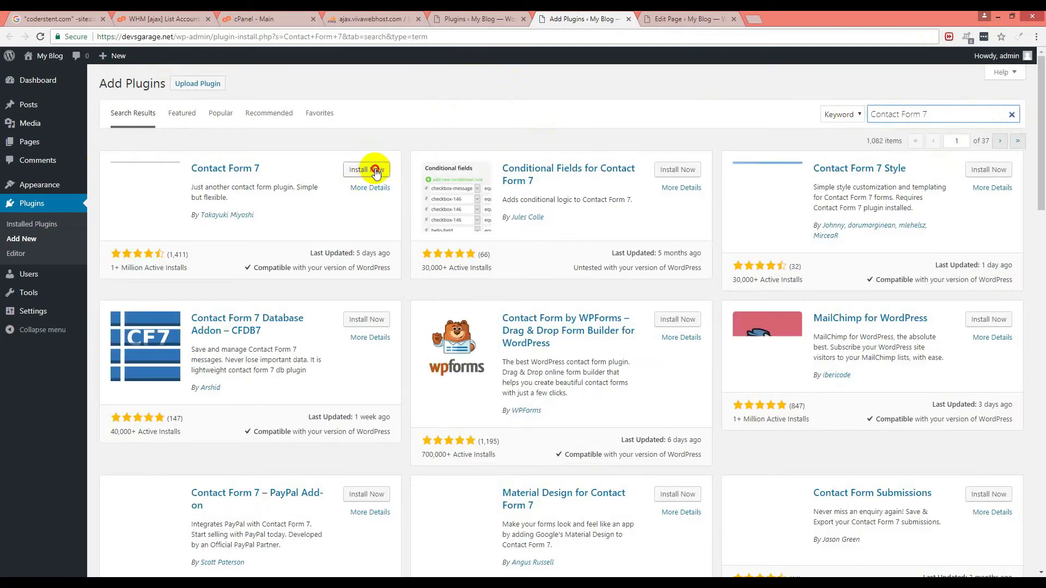
click(375, 170)
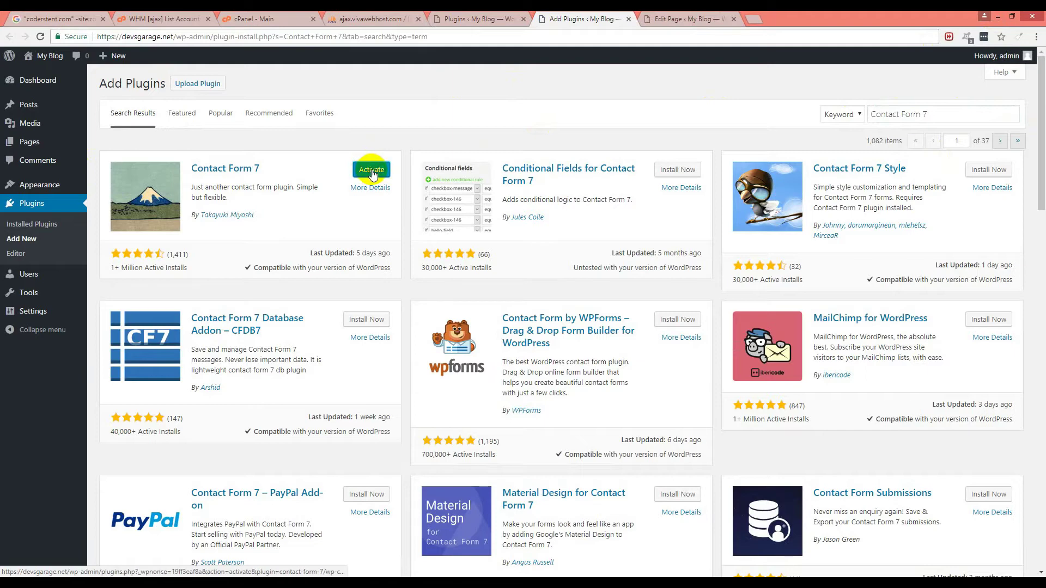
click(372, 171)
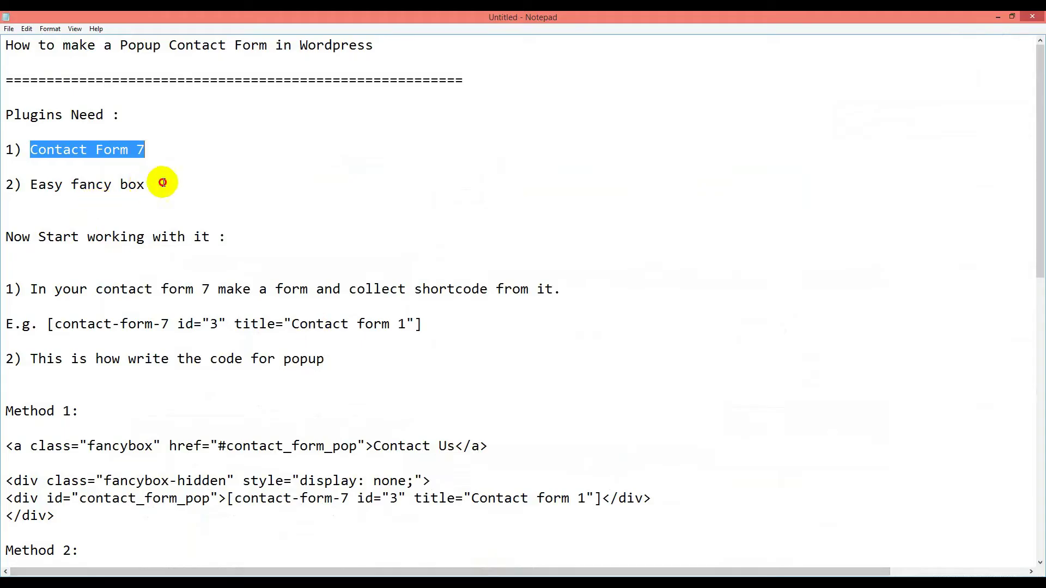
Step: Copy the plugin name 'Easy fancy box' from the Notepad notes
drag(146, 184, 30, 184)
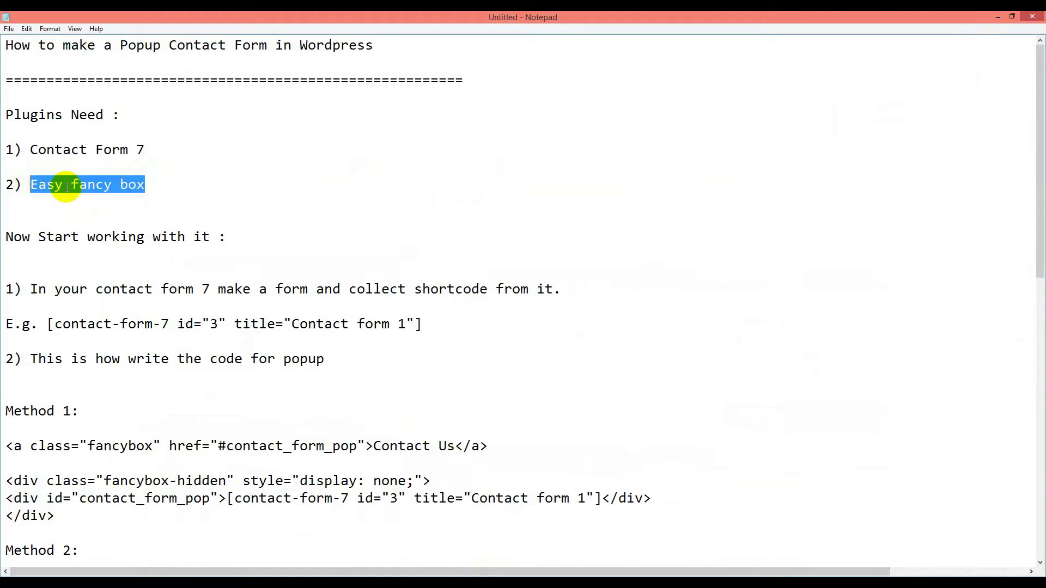
right_click(69, 188)
click(96, 222)
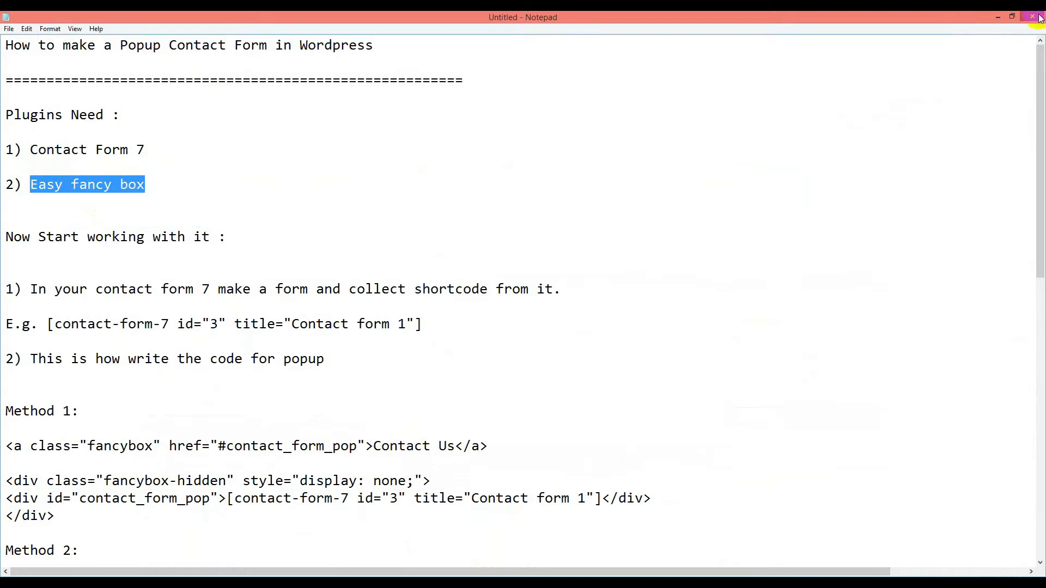
click(1004, 16)
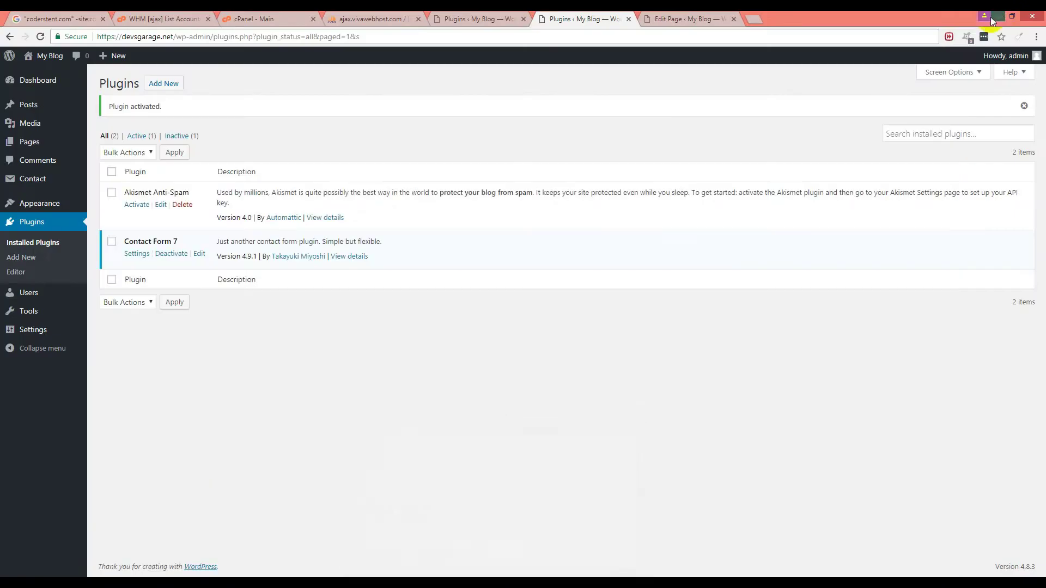
Step: Search Add New plugins for 'Easy fancy box' and install Easy FancyBox
click(169, 86)
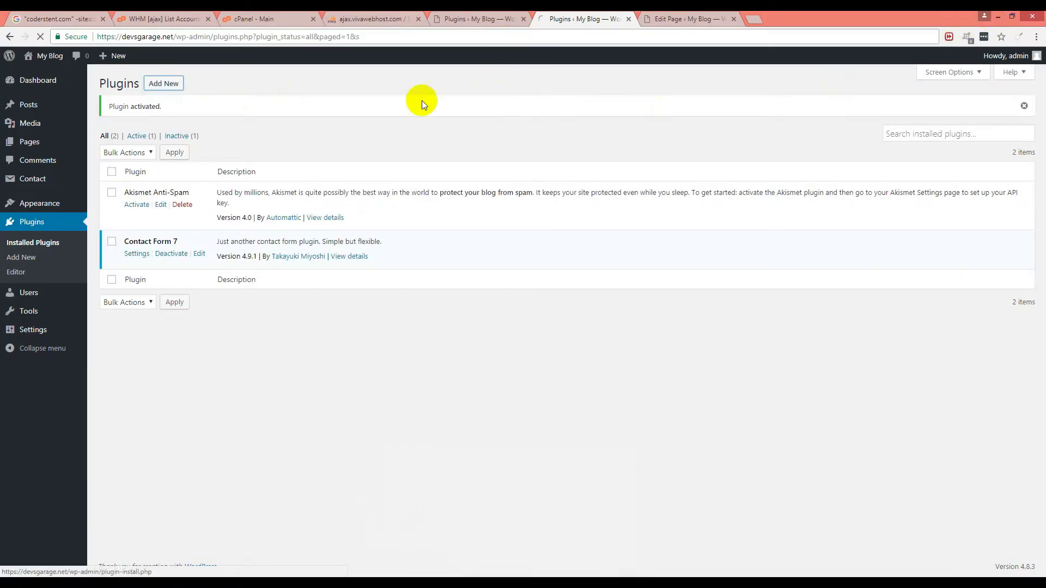
click(522, 19)
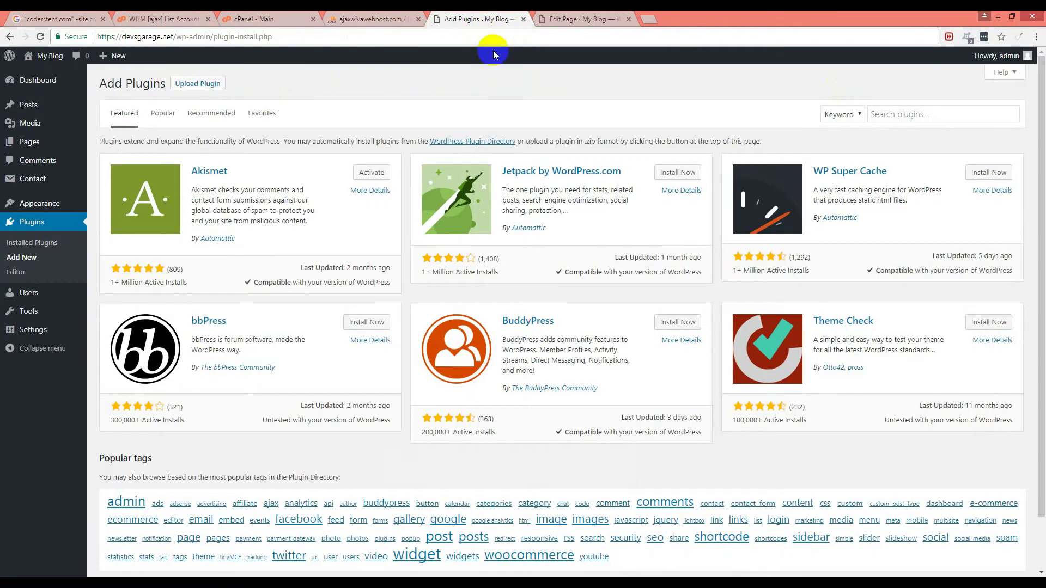
right_click(901, 120)
click(938, 175)
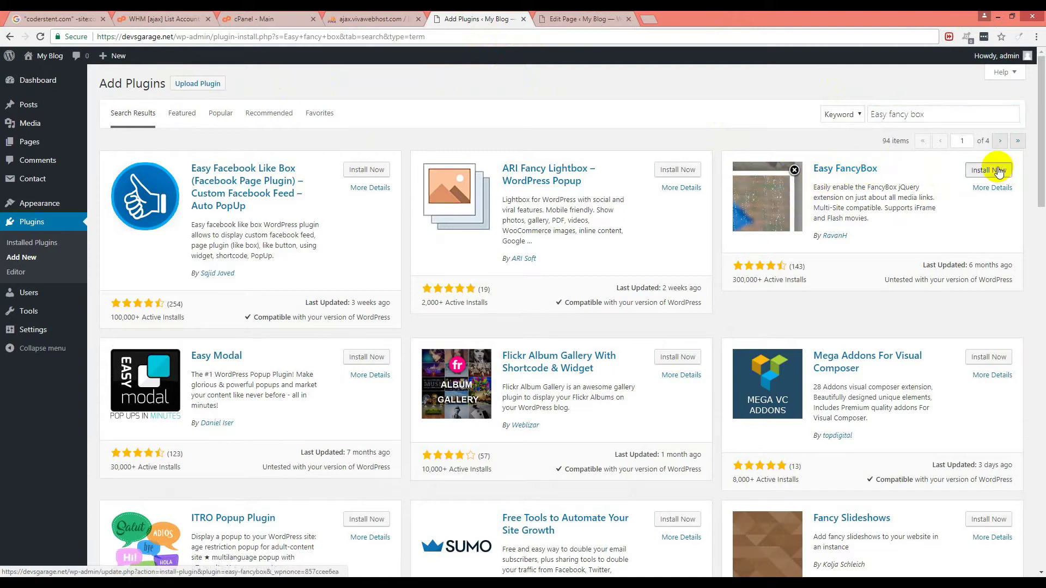
click(997, 169)
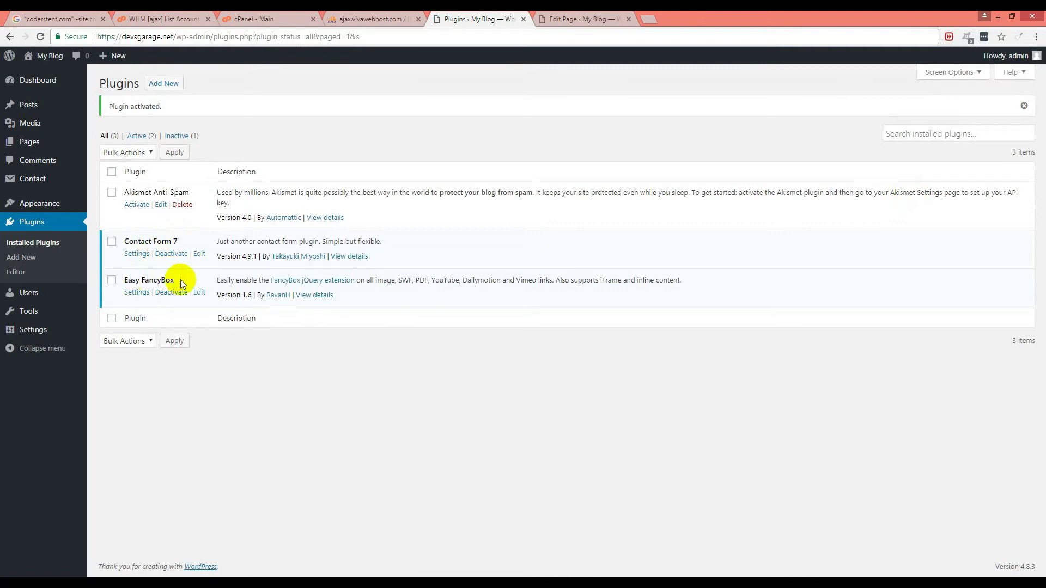
Step: Check the two required plugin lines in the Notepad notes, then hide Notepad
key(alt+Tab)
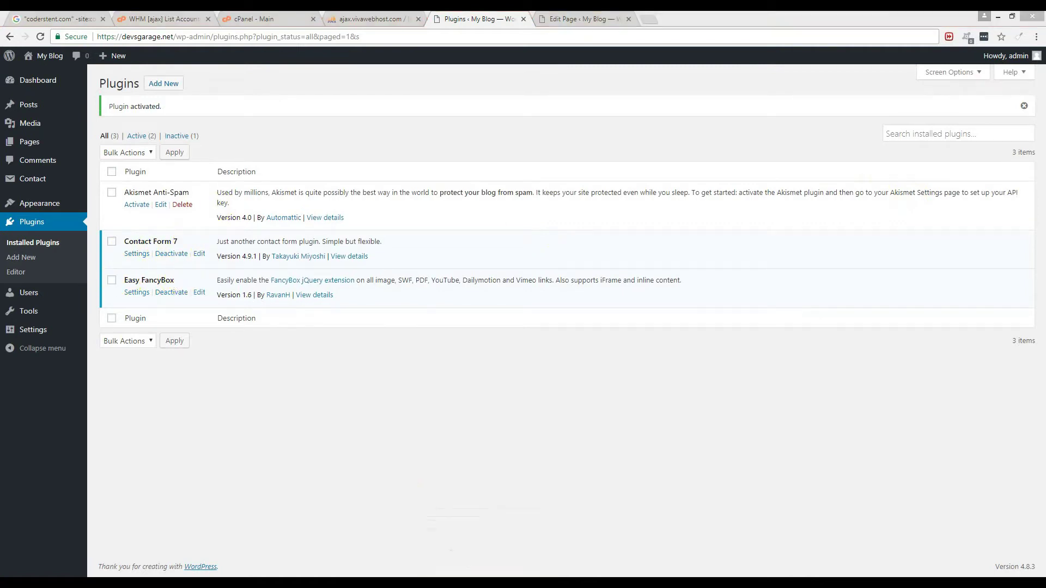
click(161, 189)
drag(161, 189, 9, 147)
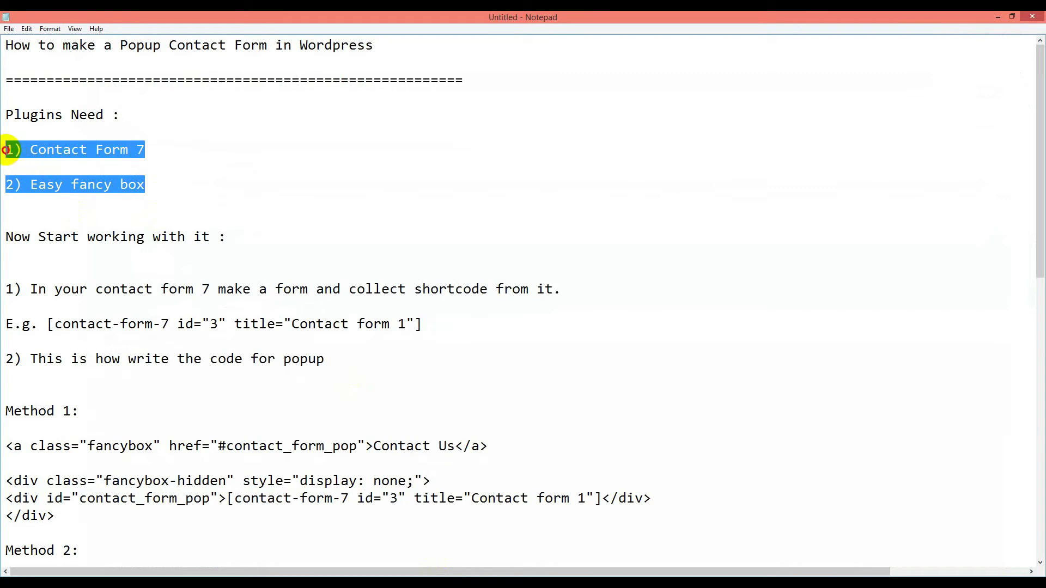
click(43, 202)
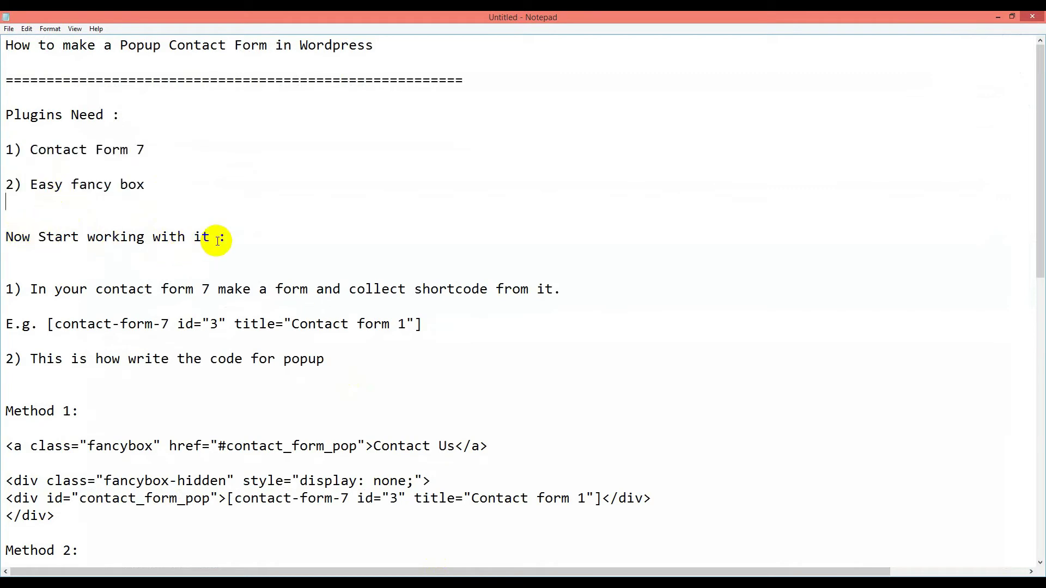
click(999, 18)
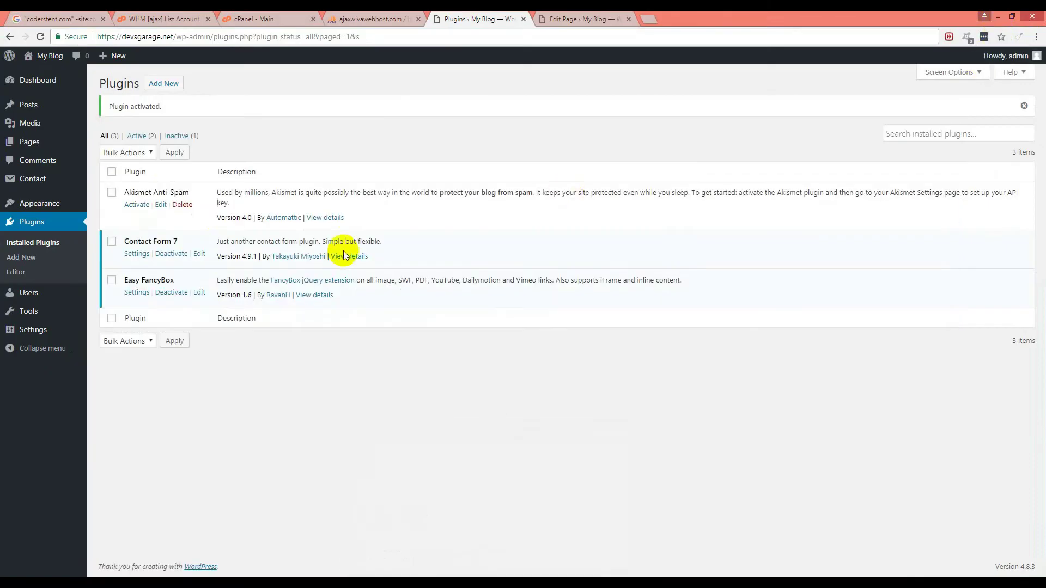
Step: Copy the Contact form 1 shortcode from Contact Forms and select the example shortcode in Notepad
mouse_move(27, 184)
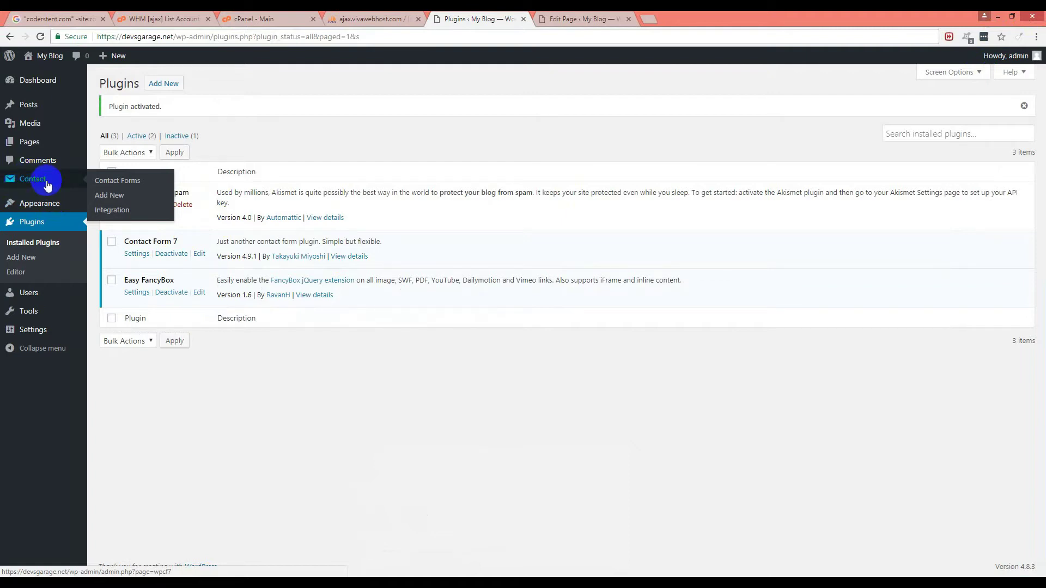
click(140, 186)
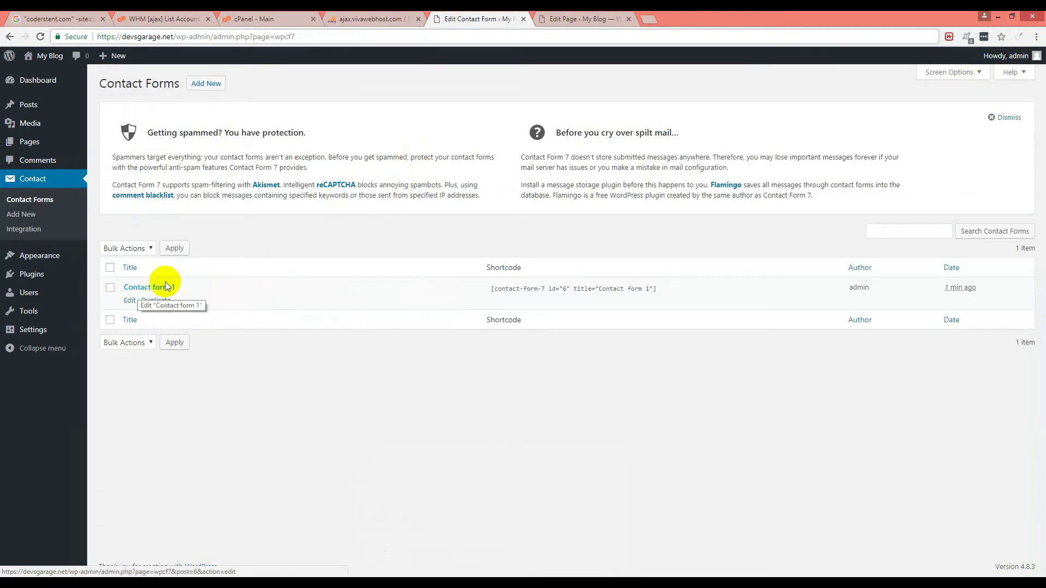
click(493, 287)
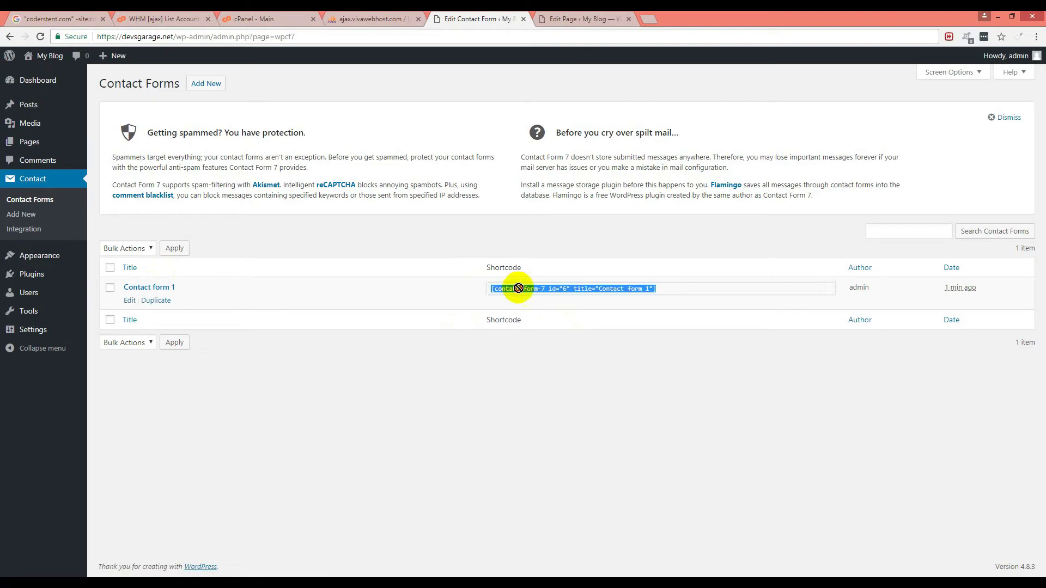
right_click(641, 291)
click(666, 294)
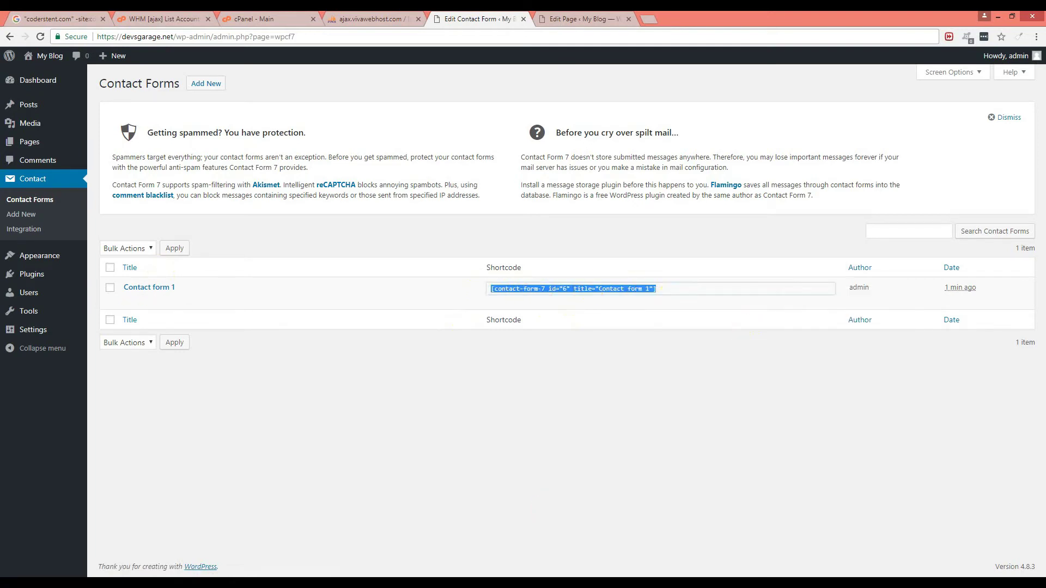
click(483, 567)
drag(422, 325, 51, 325)
Step: Paste the copied id="6" shortcode over the example in the notes and copy the Method 1 code
right_click(64, 322)
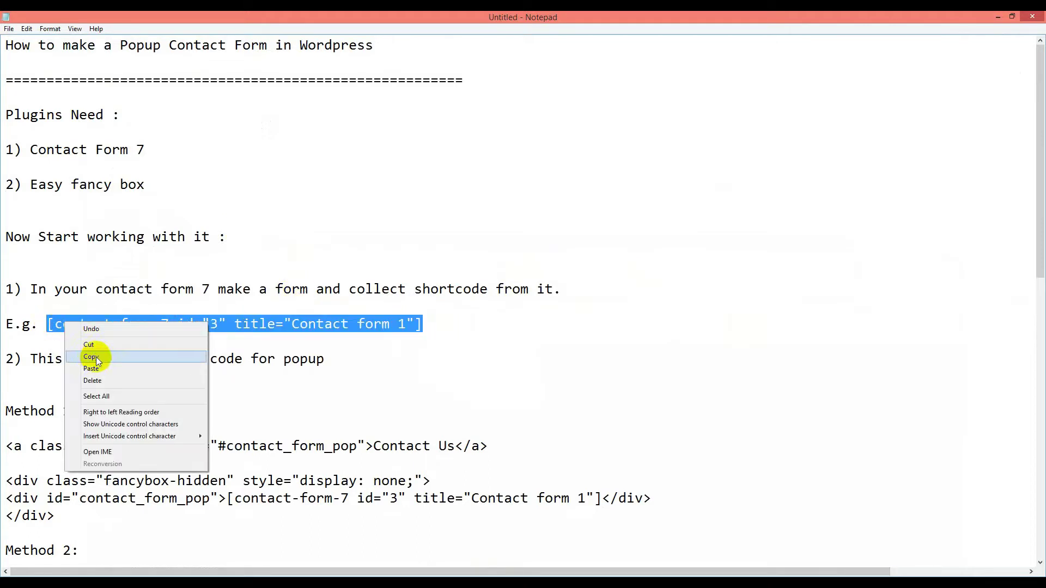
click(91, 368)
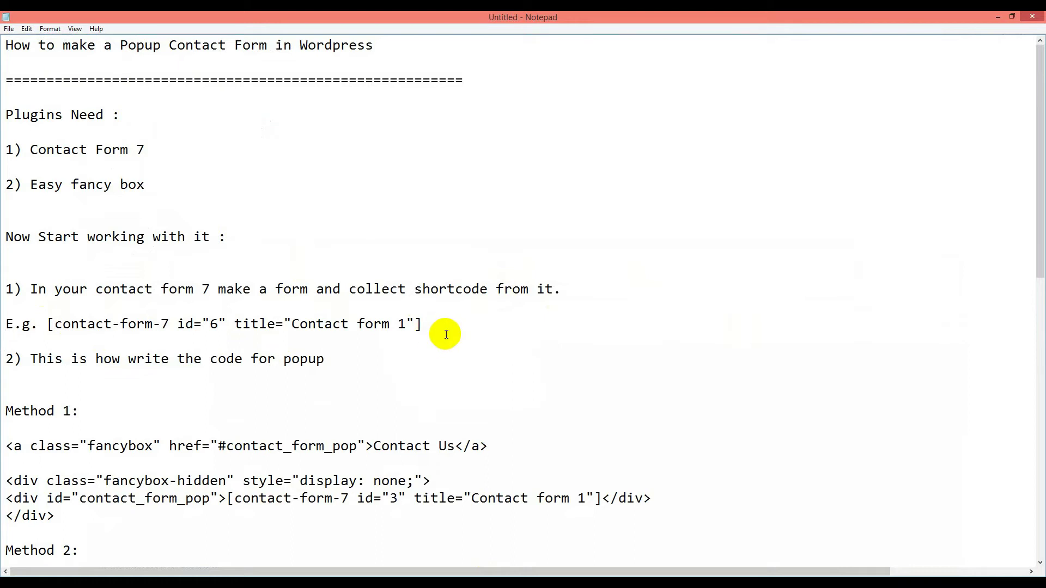
key(Return)
key(Return)
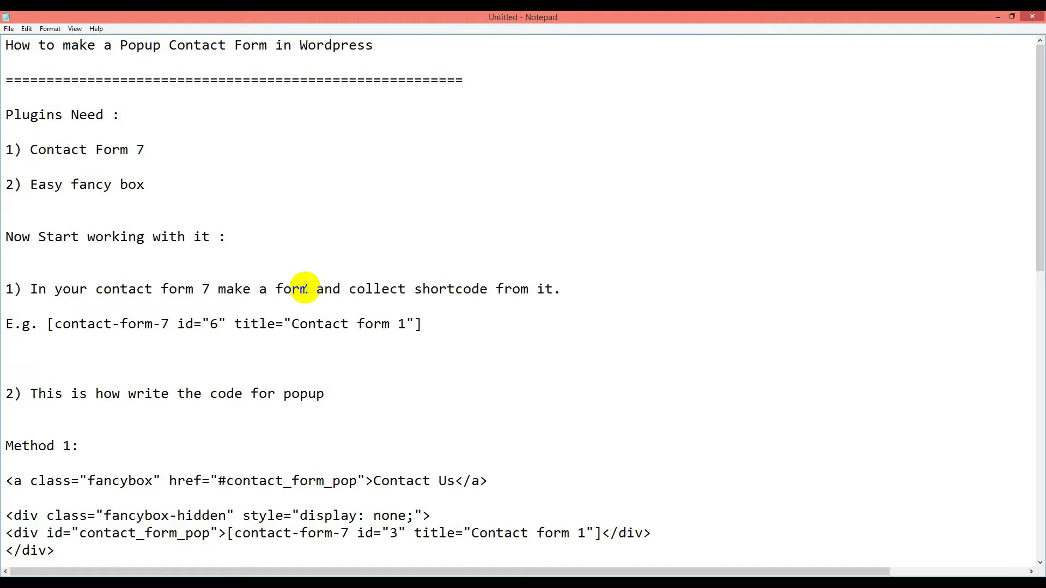
scroll(388, 390, down, 1)
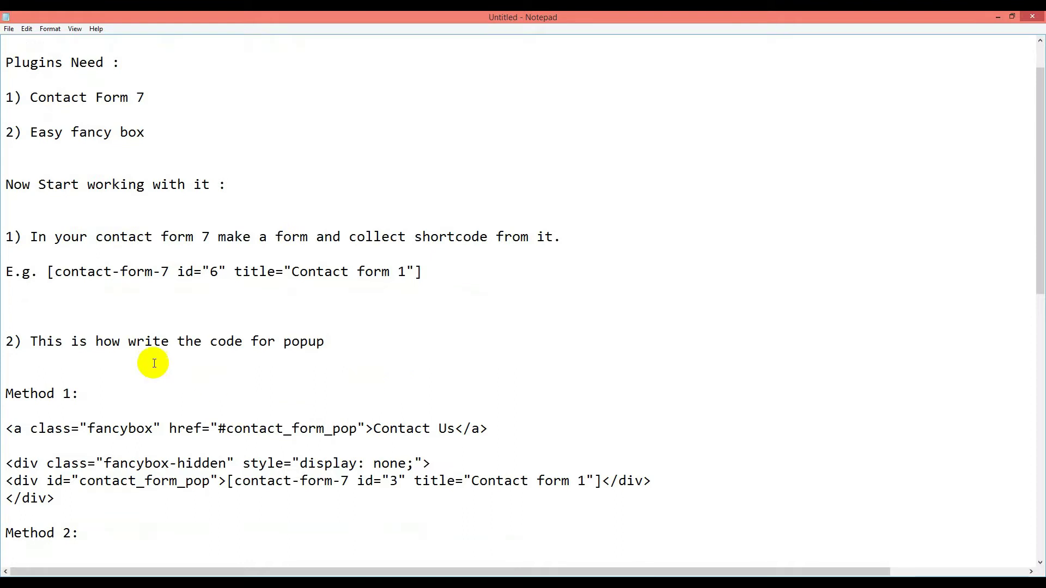
scroll(320, 351, down, 1)
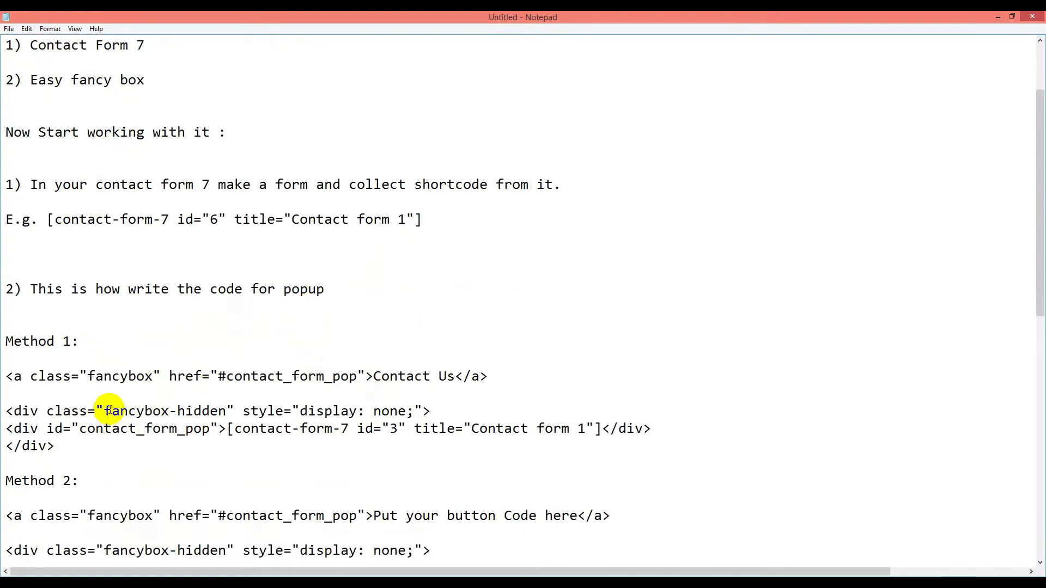
drag(455, 376, 378, 376)
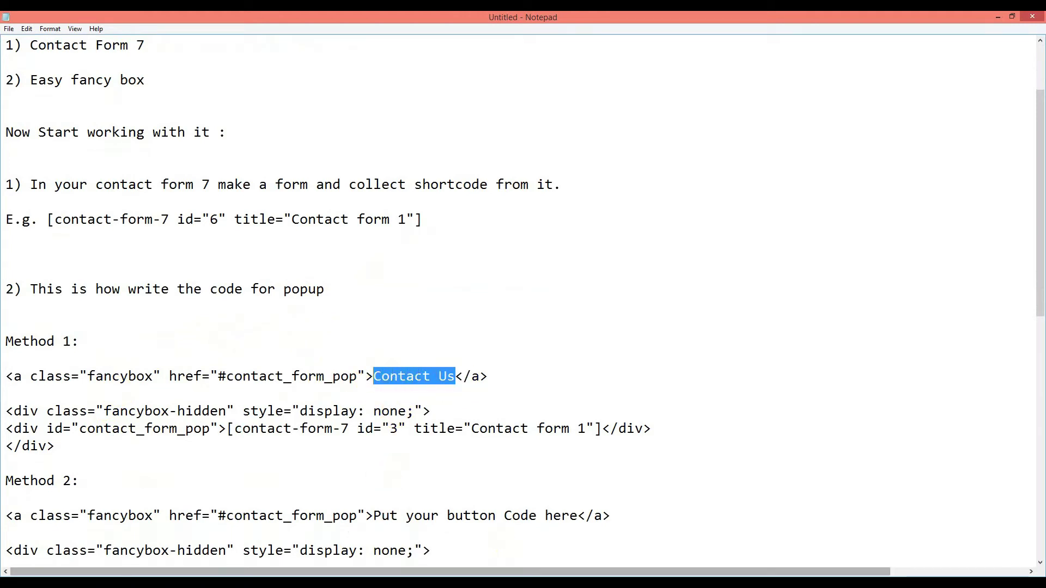
click(432, 376)
mouse_move(455, 376)
mouse_down()
mouse_move(375, 375)
mouse_move(452, 376)
mouse_up()
click(445, 384)
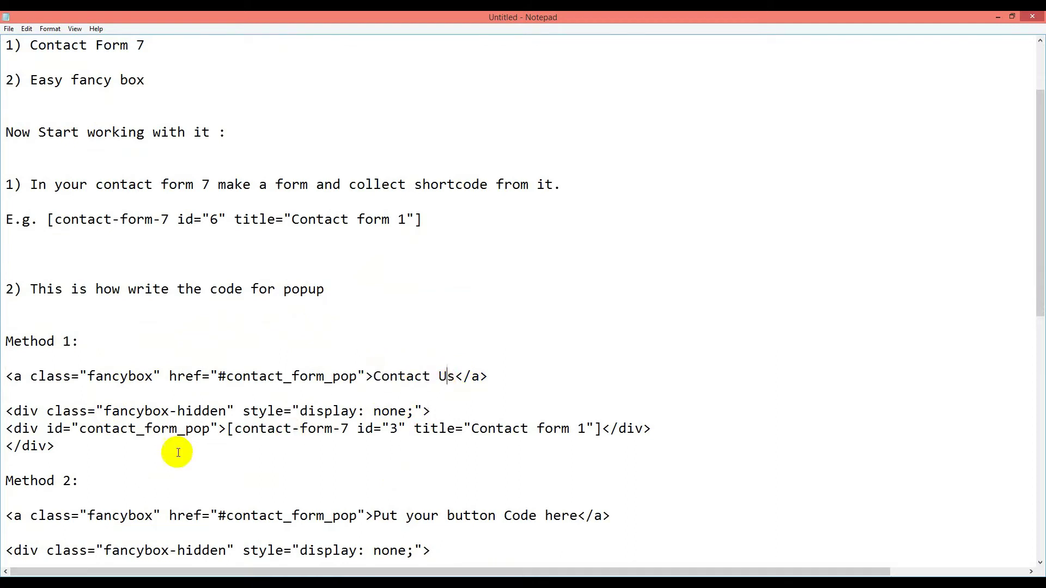
drag(55, 445, 8, 380)
right_click(35, 378)
click(63, 415)
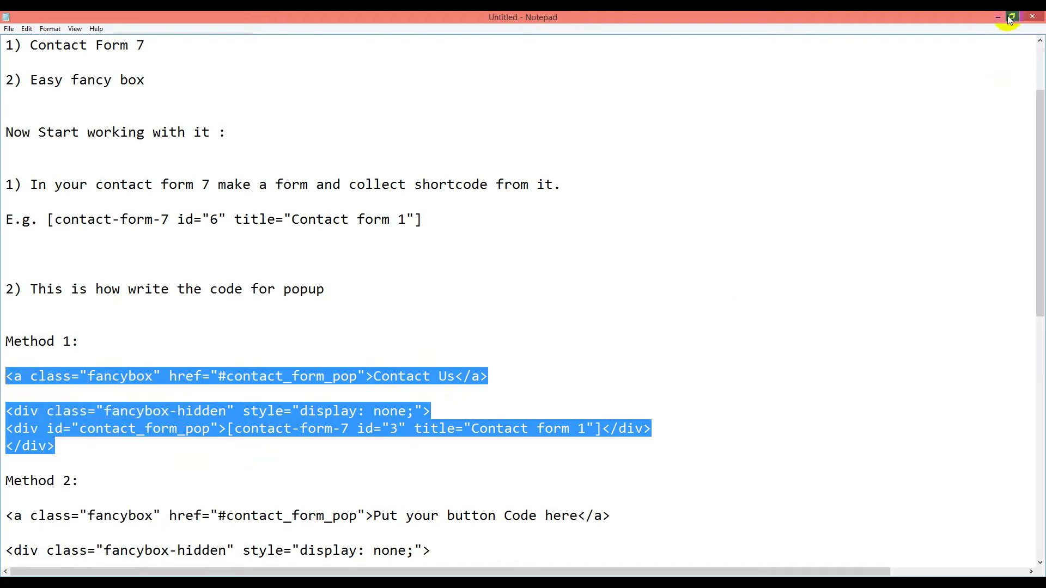
Step: Replace the id="3" shortcode in Method 1 with the id="6" Contact form 1 shortcode
click(474, 405)
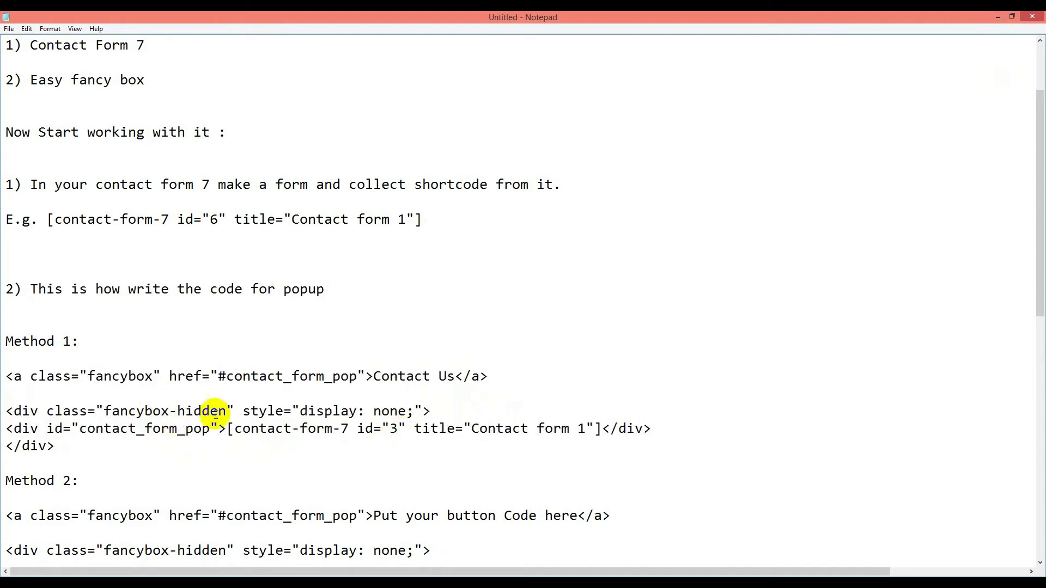
drag(455, 376, 374, 377)
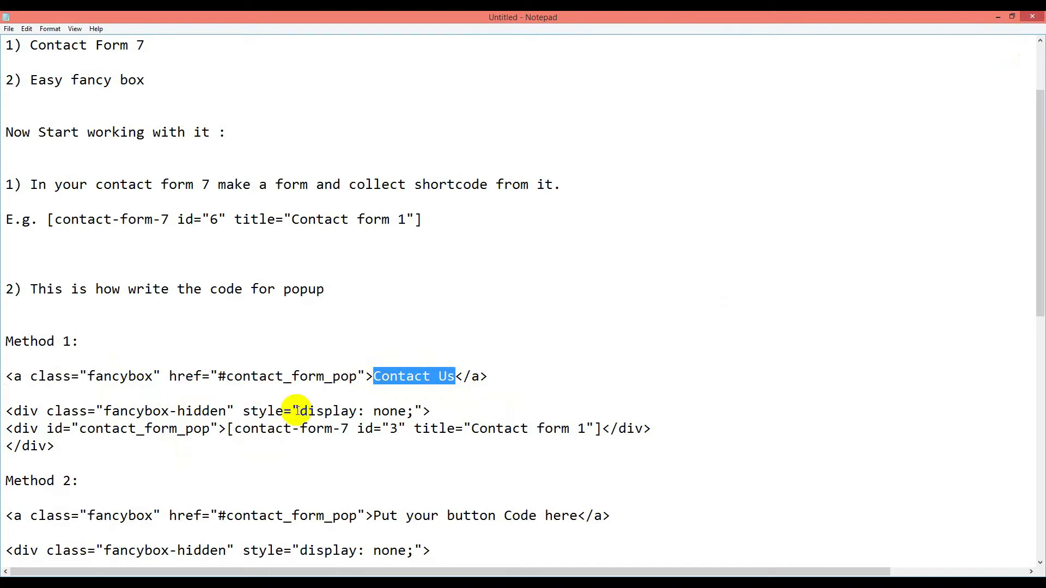
drag(229, 429, 596, 432)
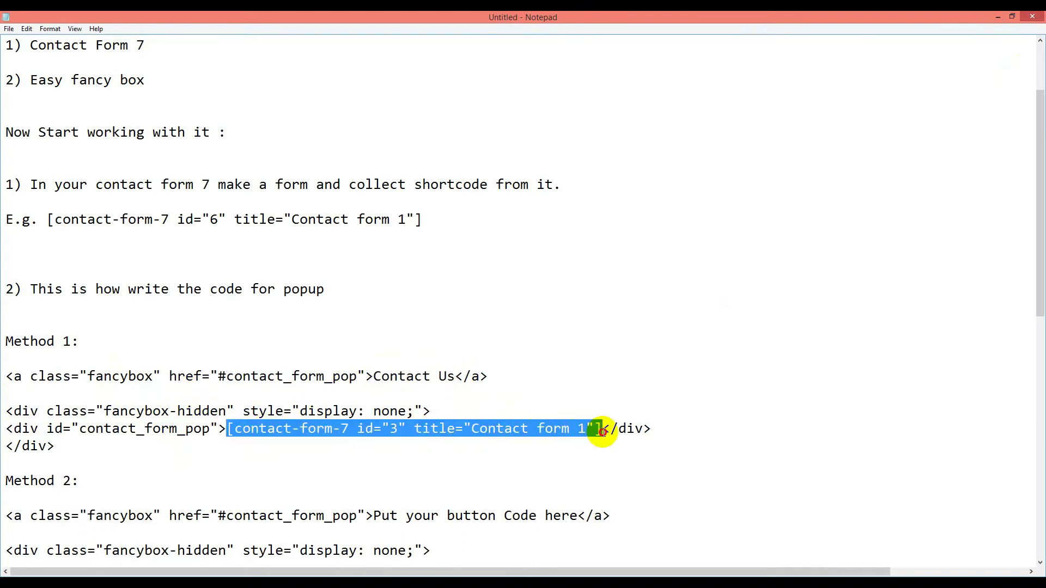
drag(425, 220, 53, 224)
right_click(86, 236)
click(98, 256)
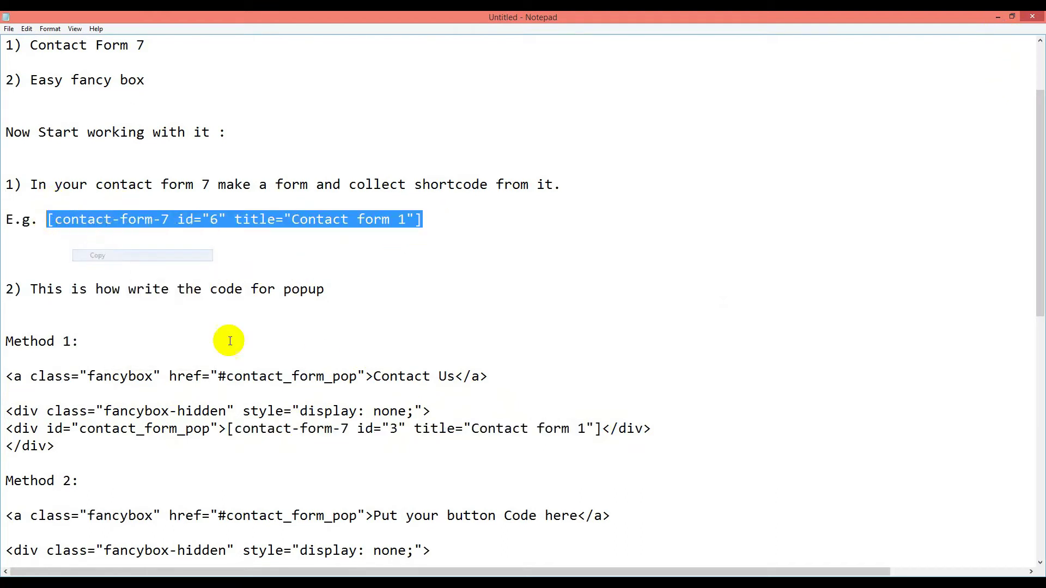
drag(603, 430, 227, 431)
right_click(236, 430)
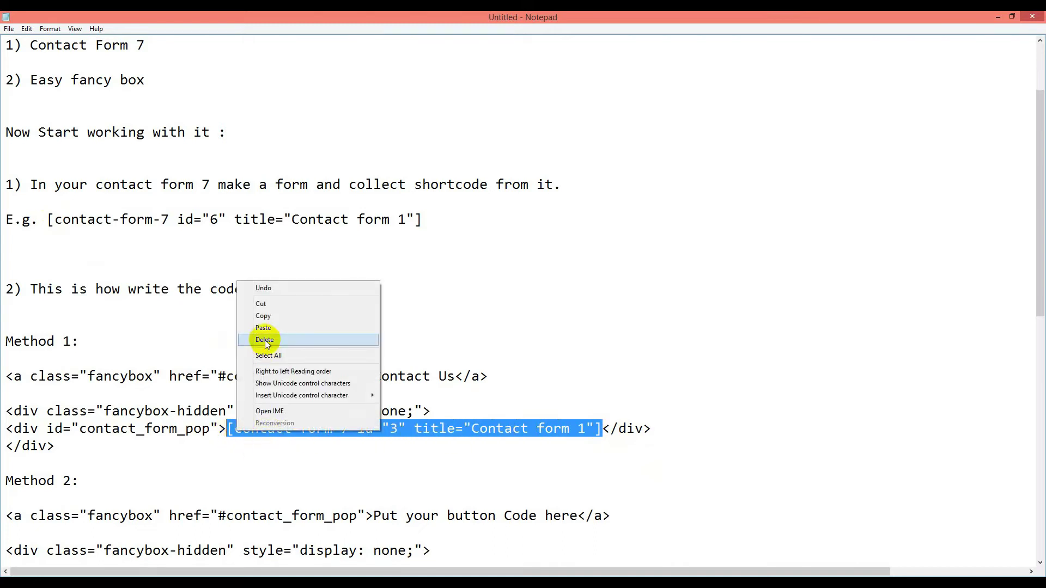
click(268, 331)
Step: Copy the complete Method 1 code block and hide Notepad
drag(88, 452, 2, 378)
right_click(50, 384)
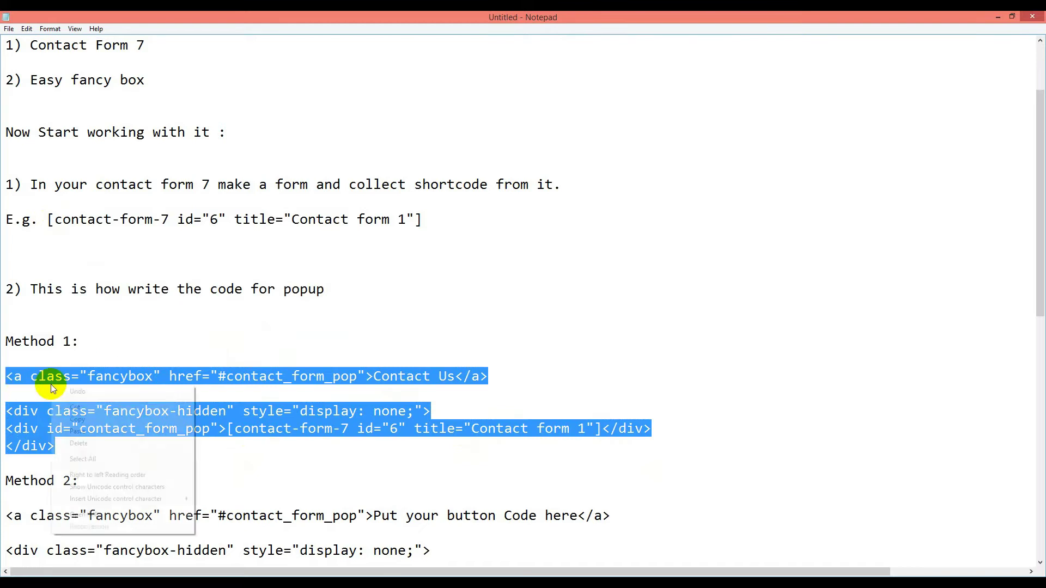
click(86, 420)
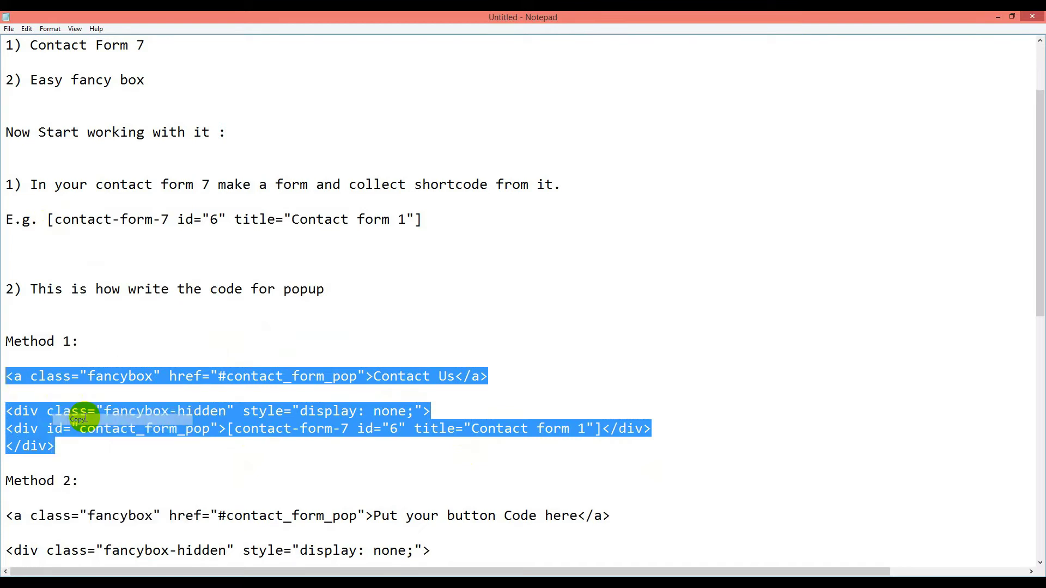
click(1001, 17)
Step: Paste the Method 1 code into the Contact Form page's Text view and update the page
click(587, 19)
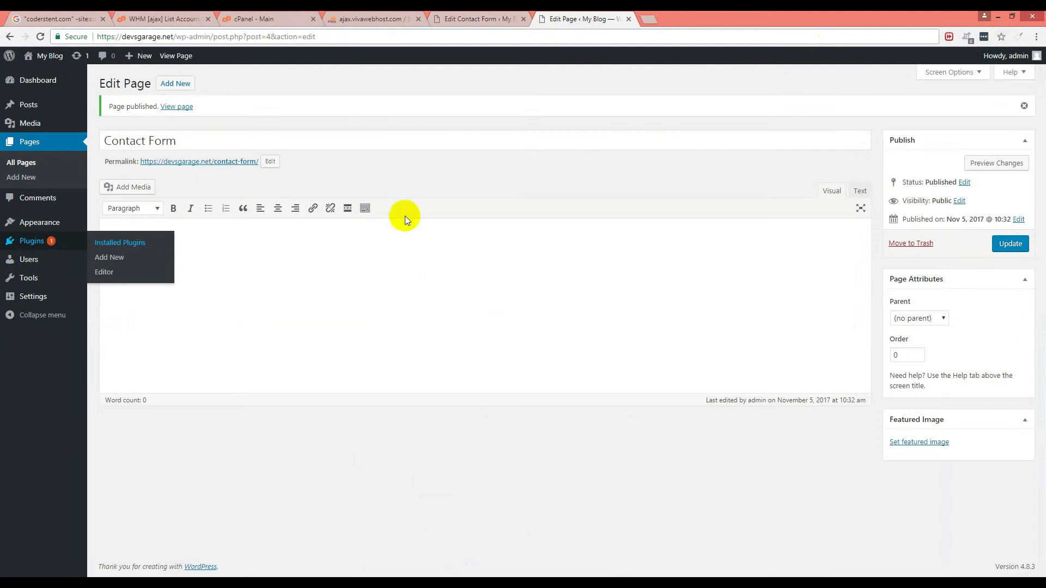
click(861, 191)
right_click(382, 246)
click(417, 309)
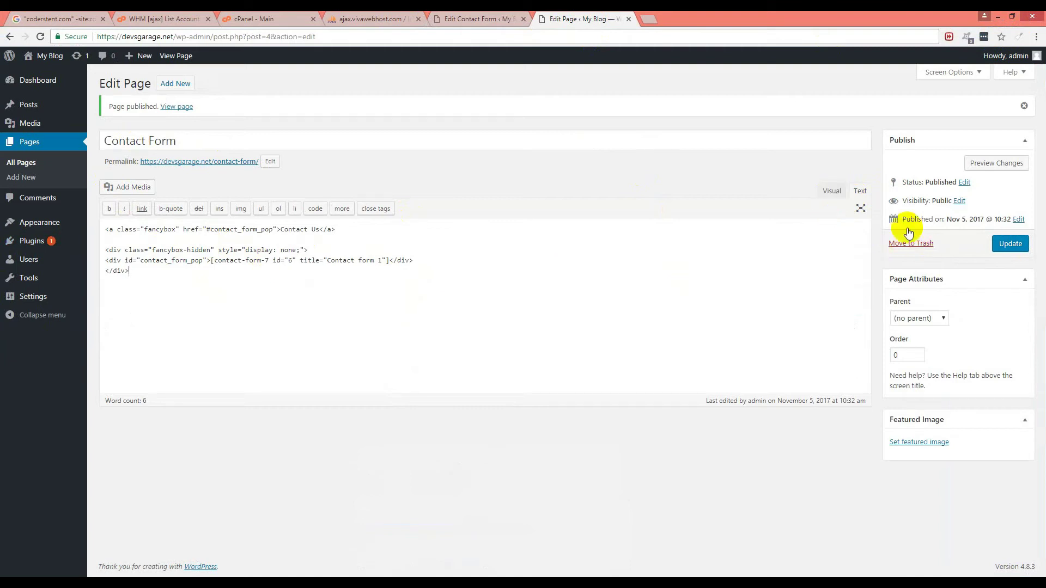
click(1011, 246)
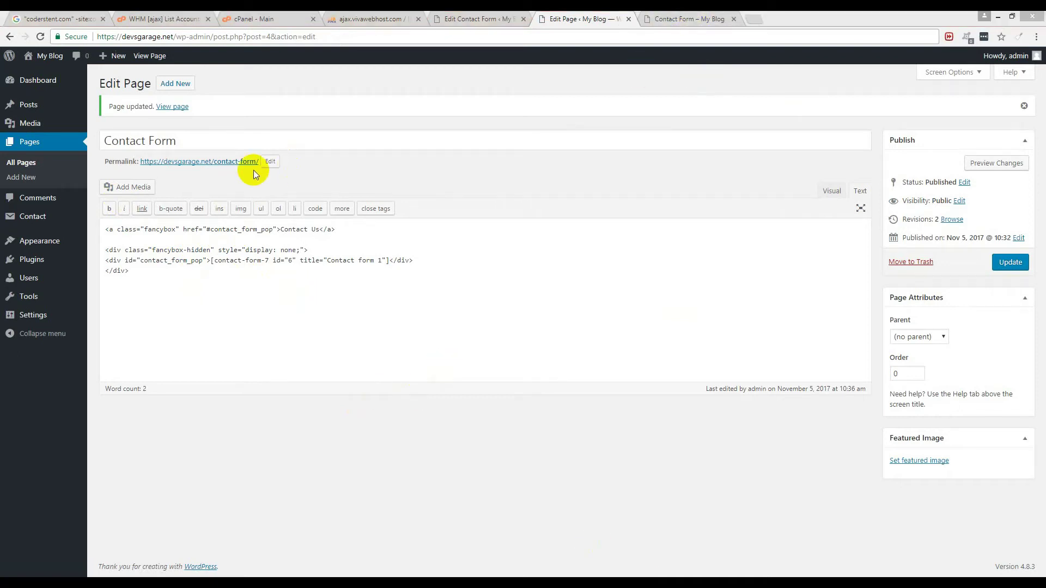
Step: On the live Contact Form page, open and close the Contact Us popup form twice
click(666, 19)
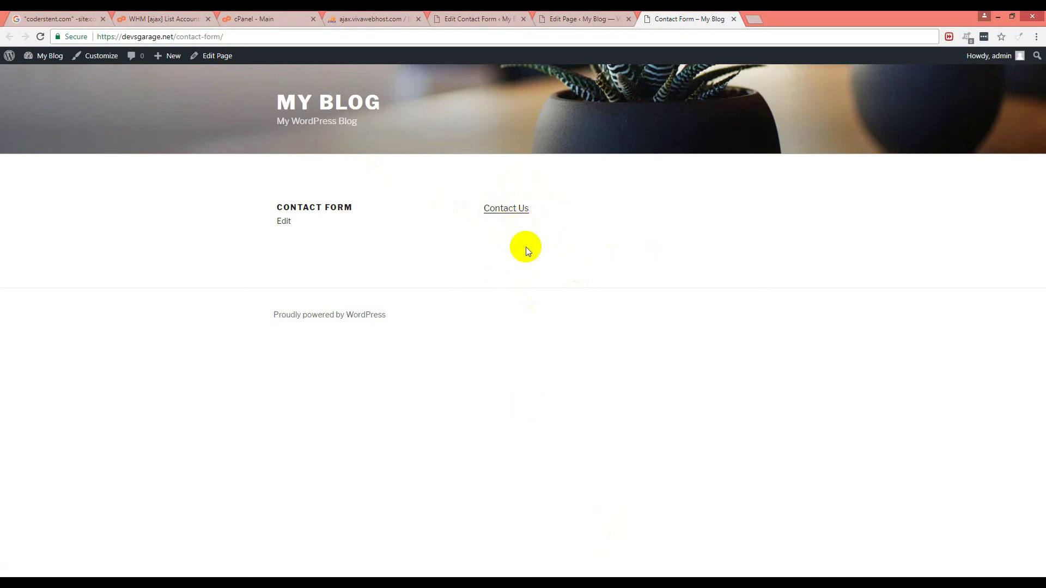
click(508, 214)
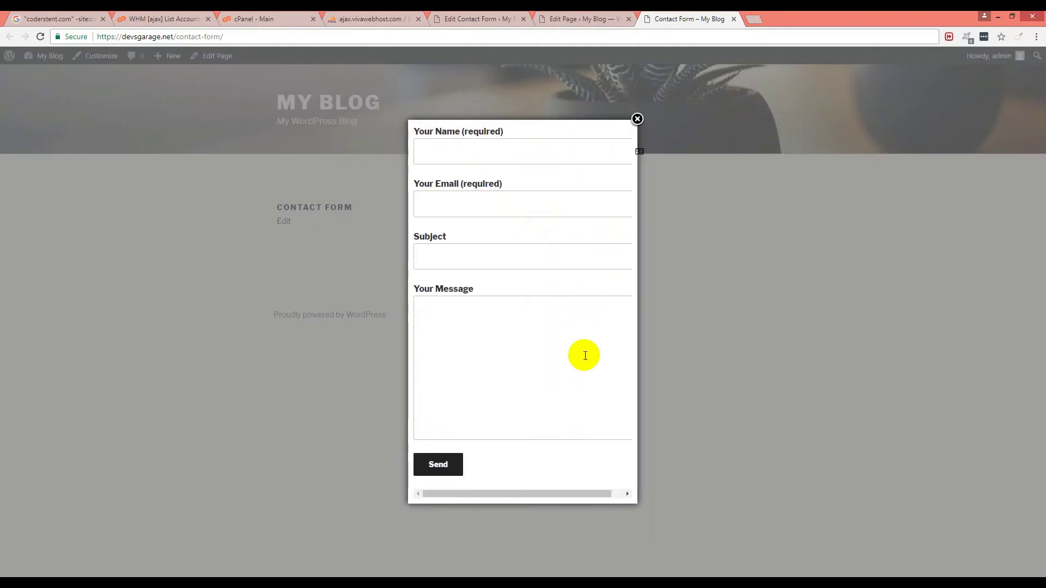
click(638, 119)
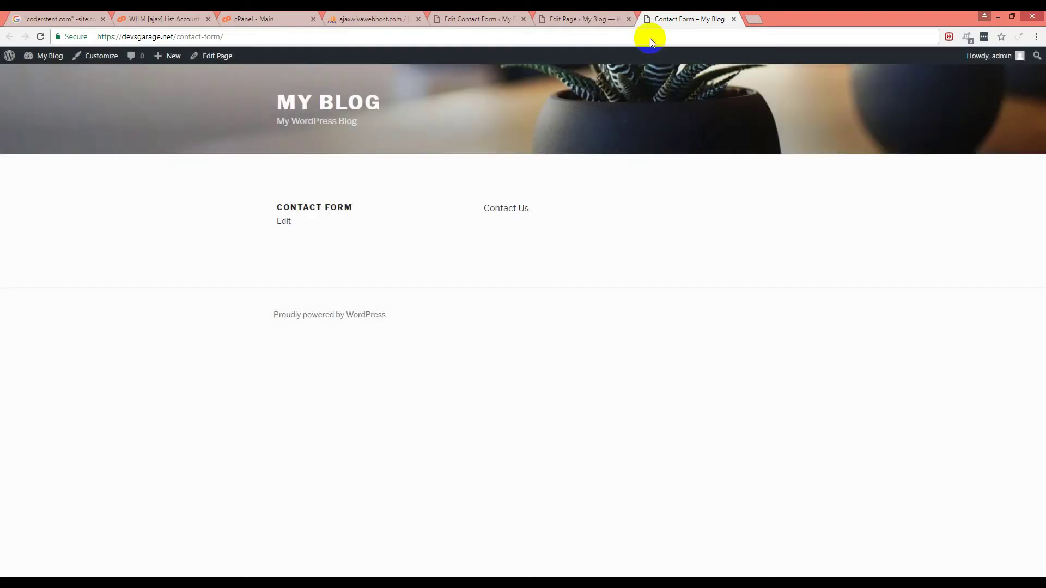
click(498, 210)
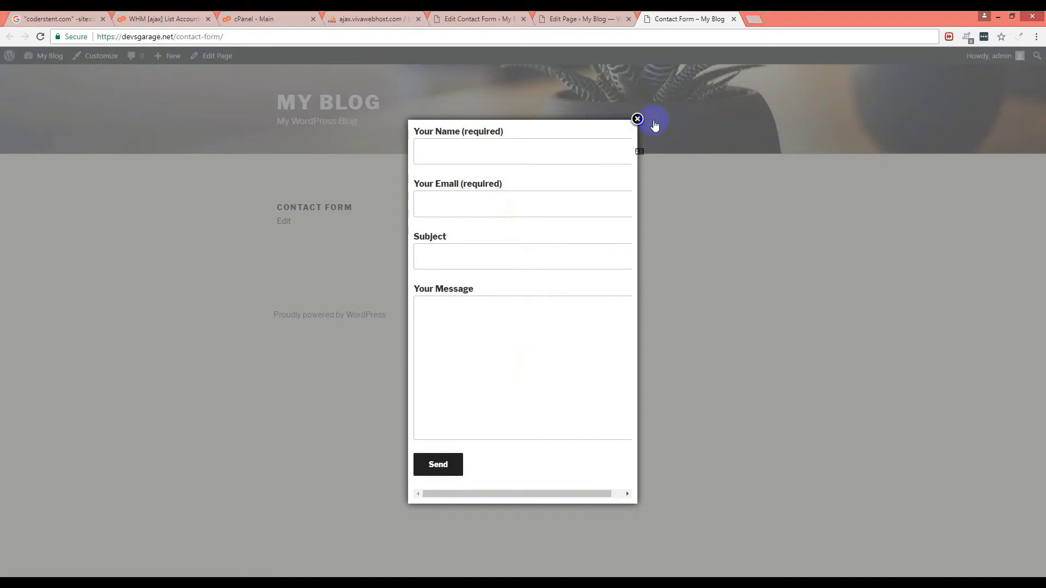
click(638, 120)
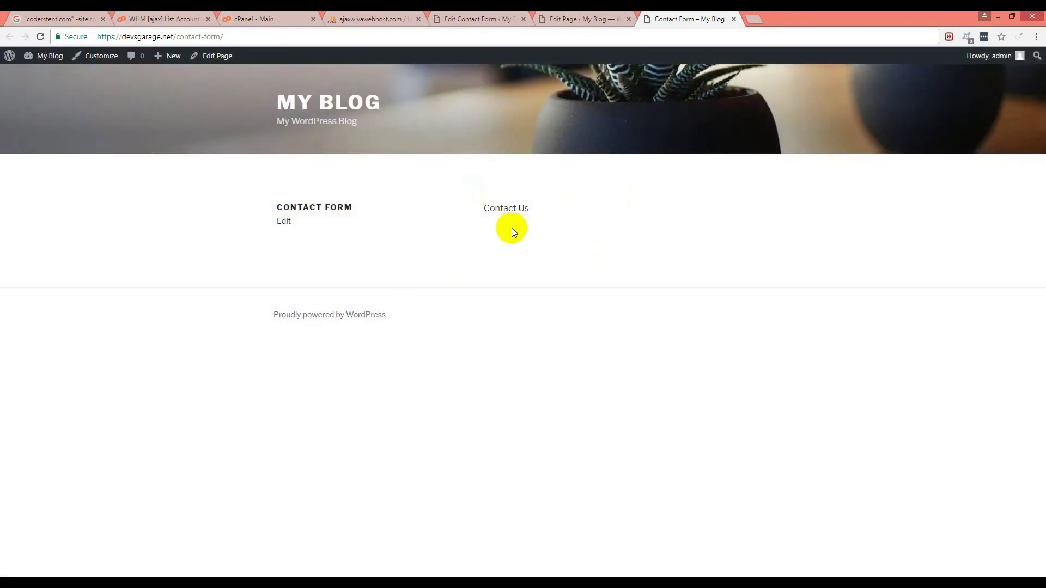
click(515, 216)
Step: Bring up the Notepad notes and scroll to the Method 2 code
click(584, 18)
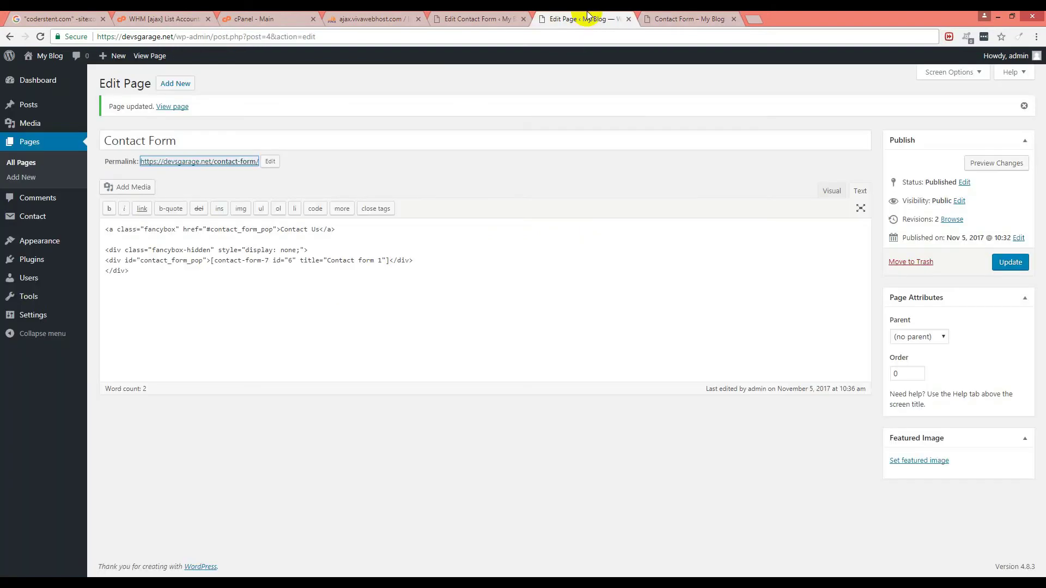
key(alt+Tab)
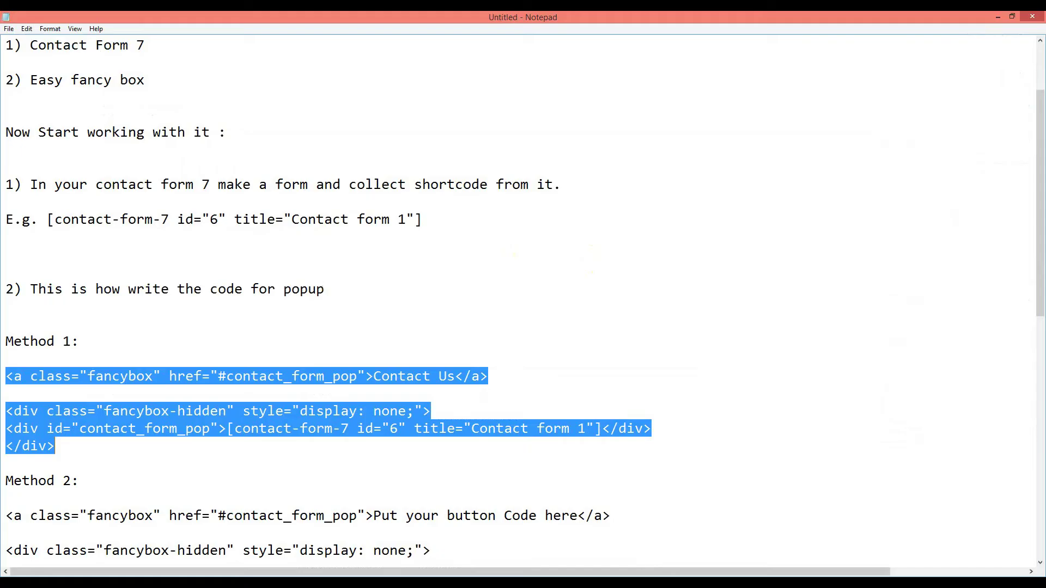
scroll(257, 396, down, 4)
scroll(256, 396, down, 1)
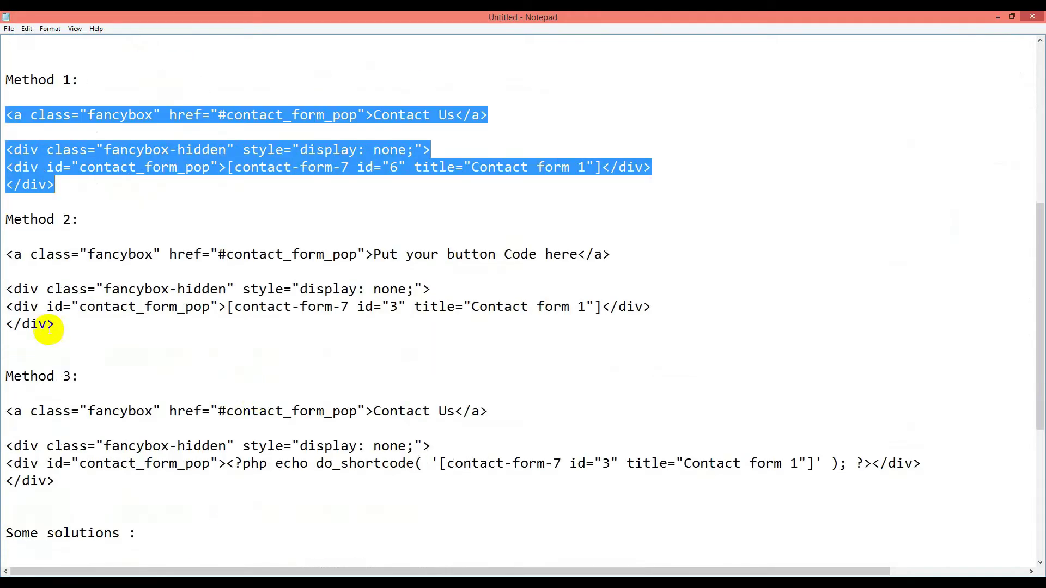
click(73, 354)
shift+click(41, 304)
shift+click(10, 254)
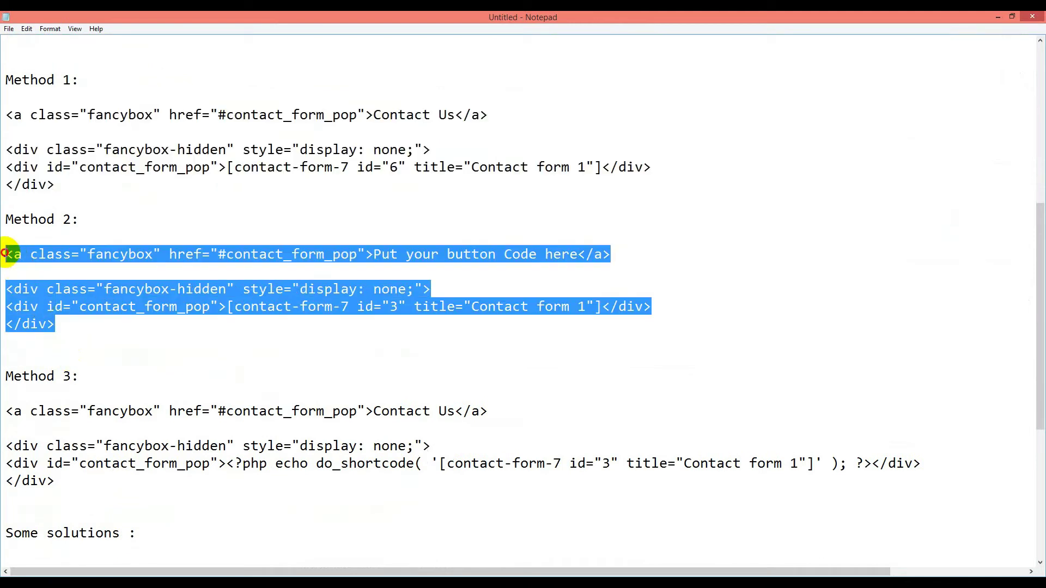
click(8, 254)
Step: Replace 'Put your button Code here' with the copied Contact_Us_Button.png img tag
click(374, 254)
drag(375, 254, 571, 254)
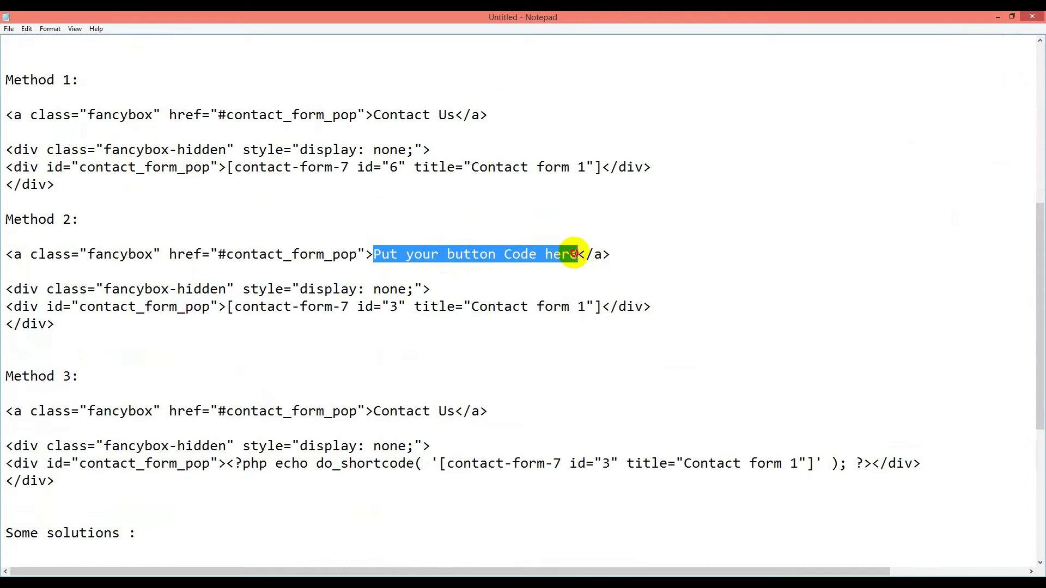
click(510, 255)
drag(374, 254, 574, 254)
key(ctrl+v)
drag(428, 571, 549, 572)
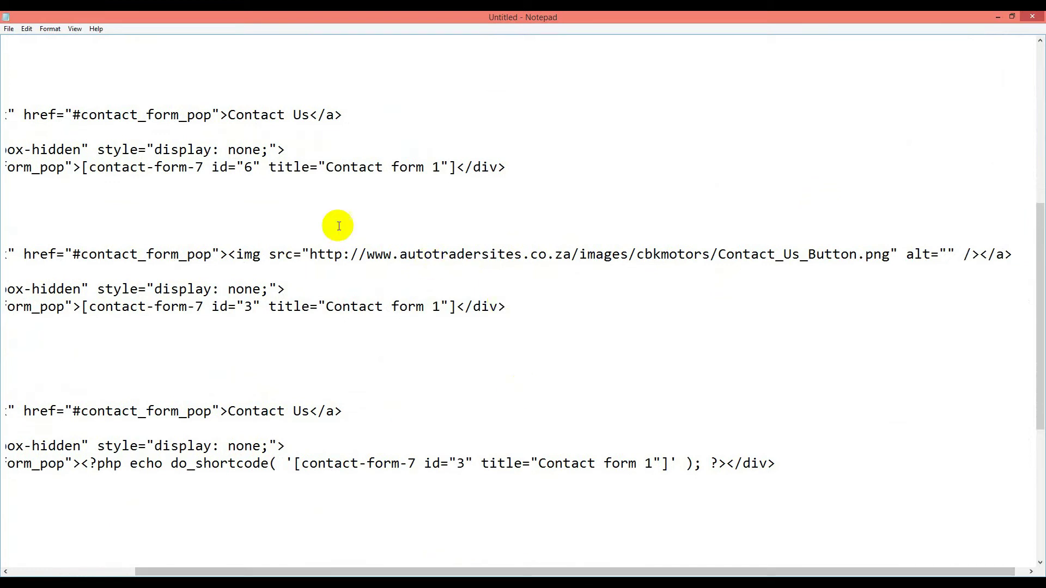
double_click(325, 256)
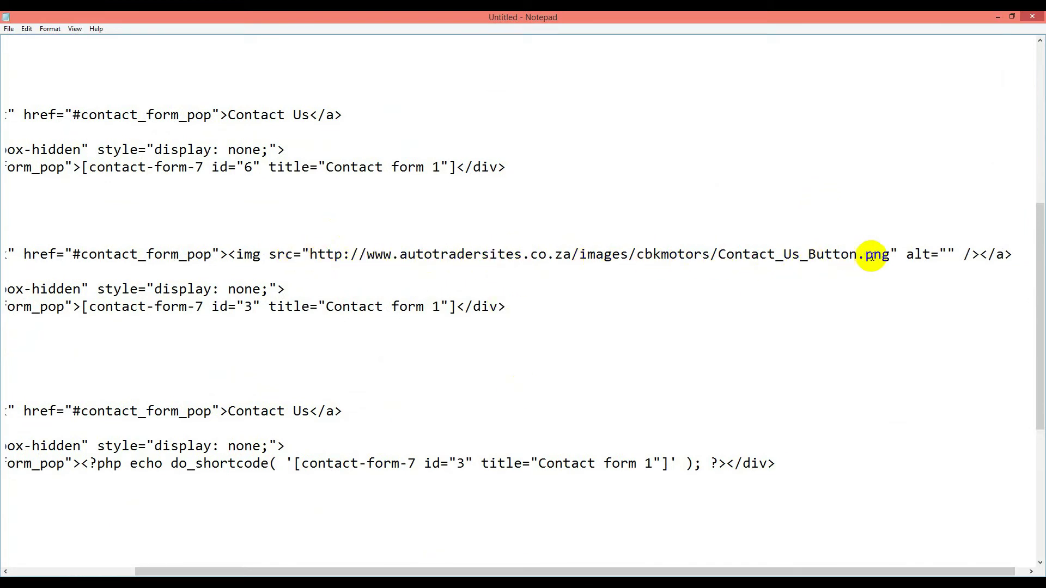
drag(891, 256, 717, 256)
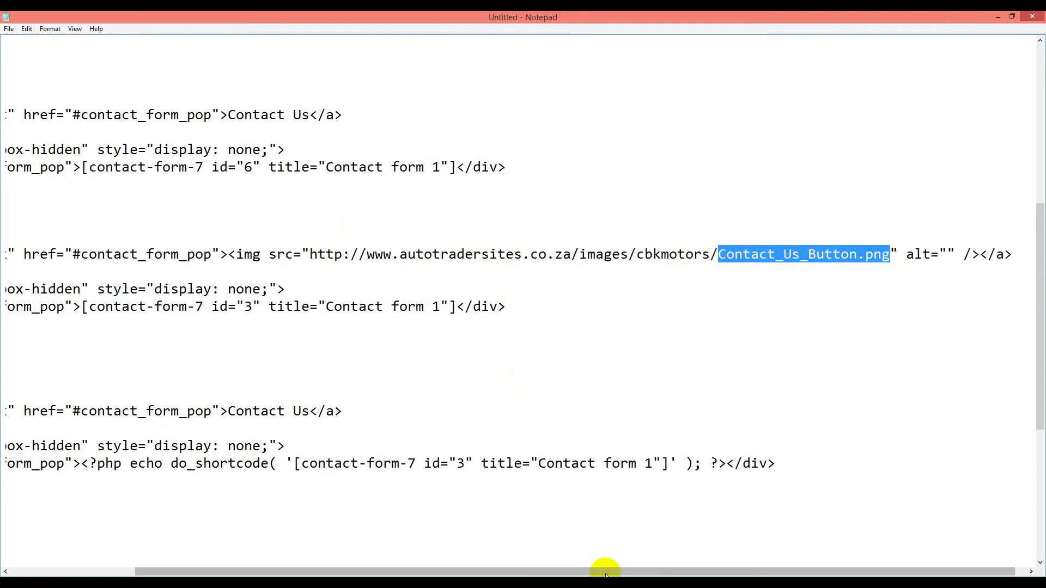
drag(620, 572, 362, 572)
Step: Copy the complete Method 2 image-button code block
drag(60, 326, 11, 260)
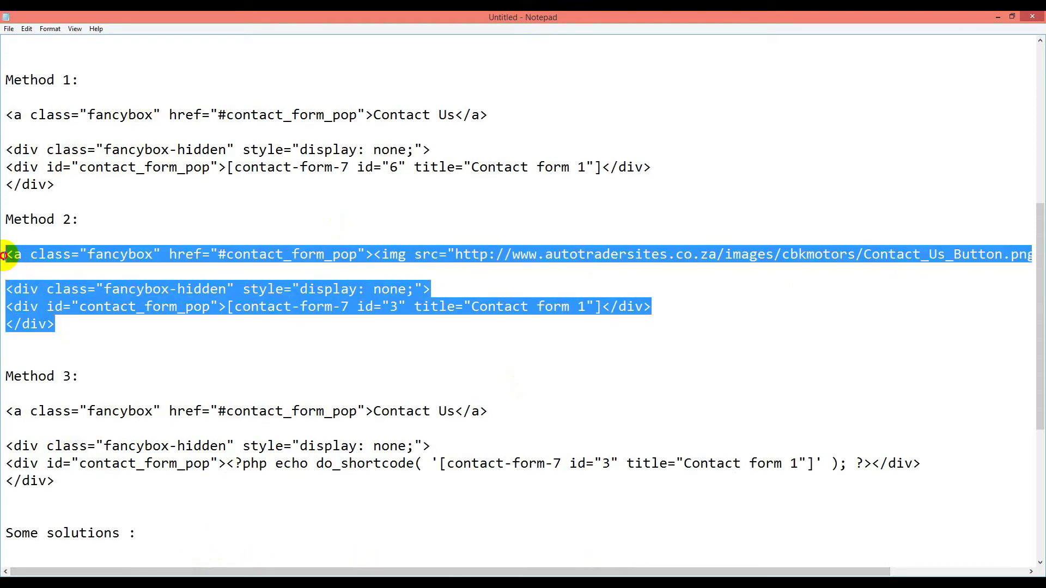
right_click(19, 255)
click(49, 290)
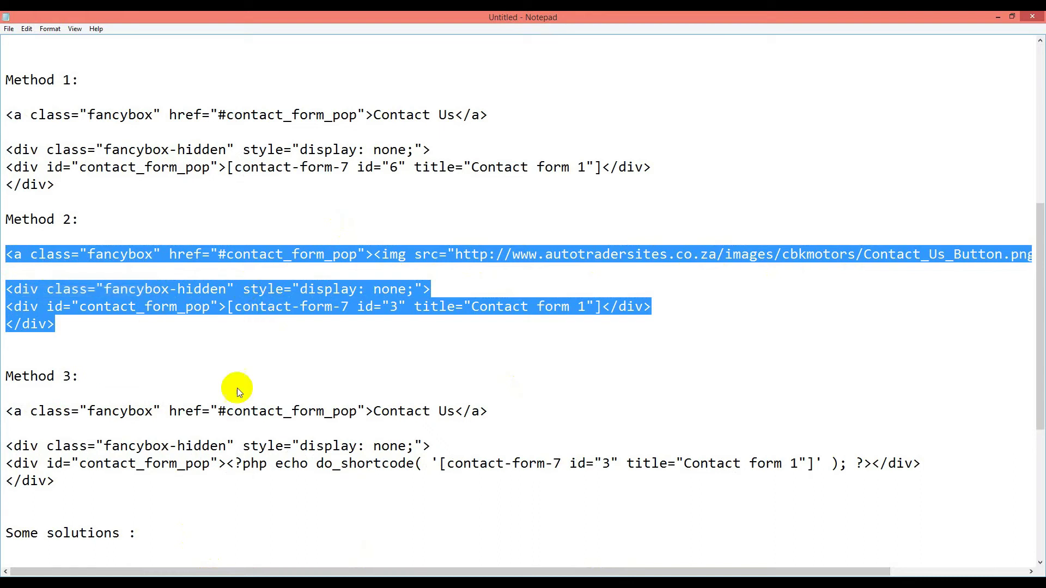
click(497, 292)
drag(456, 254, 877, 256)
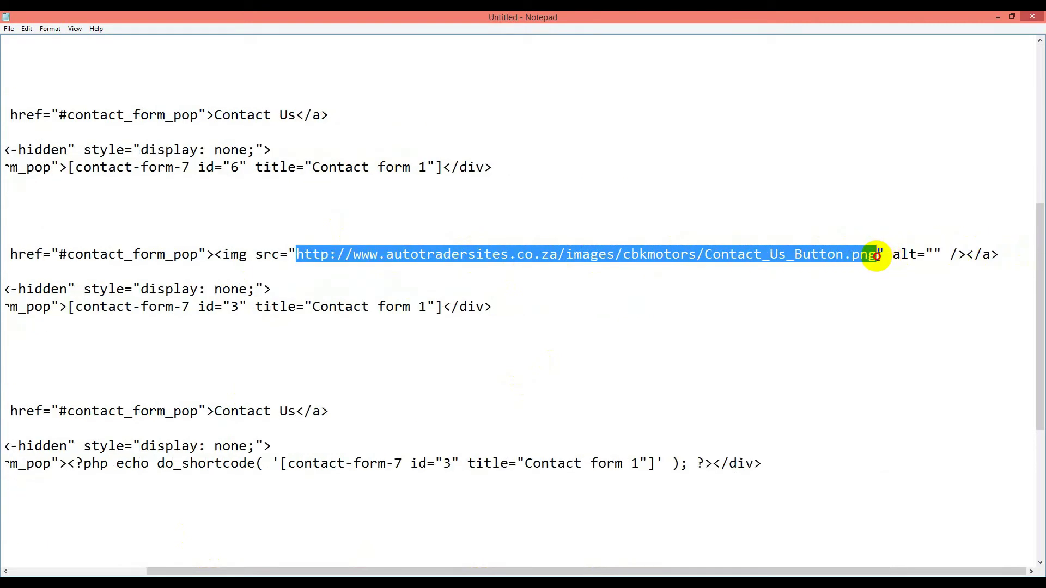
drag(561, 572, 423, 572)
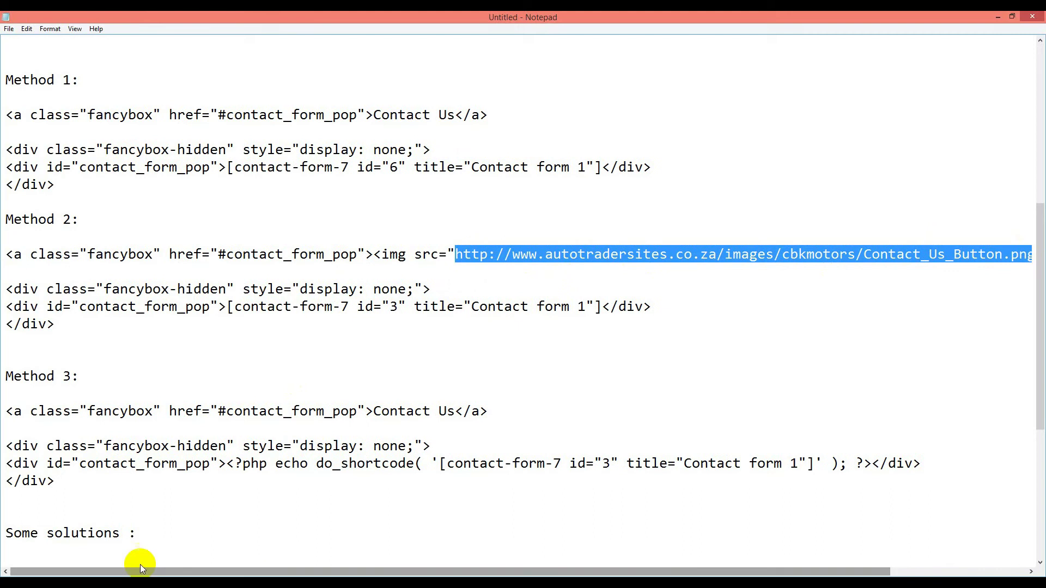
drag(58, 324, 24, 259)
right_click(26, 258)
Step: Overwrite the Contact Form page's Method 1 code with the copied Method 2 code and update
click(53, 292)
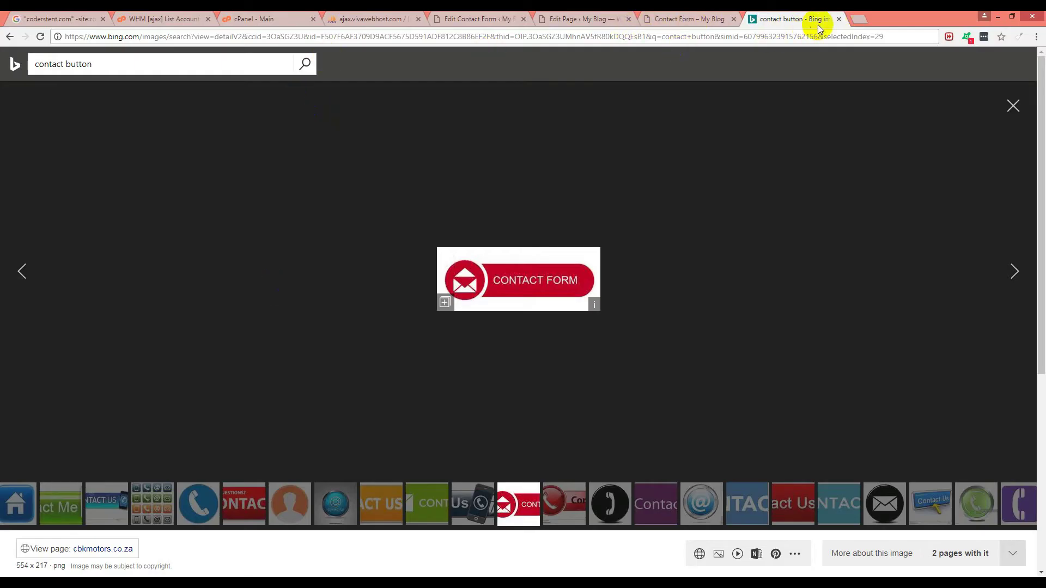
click(839, 19)
click(577, 19)
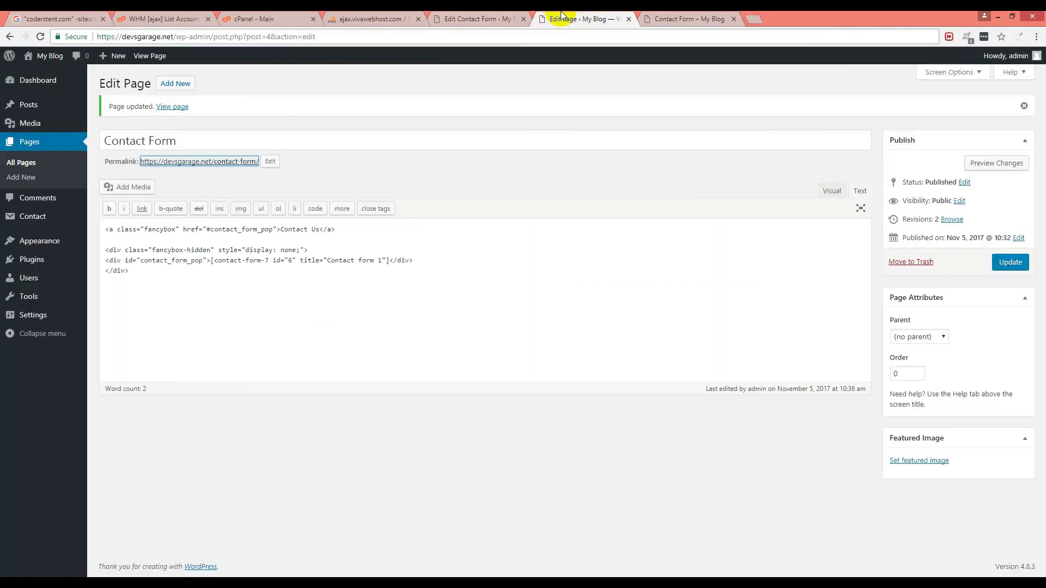
drag(267, 291, 111, 227)
right_click(124, 227)
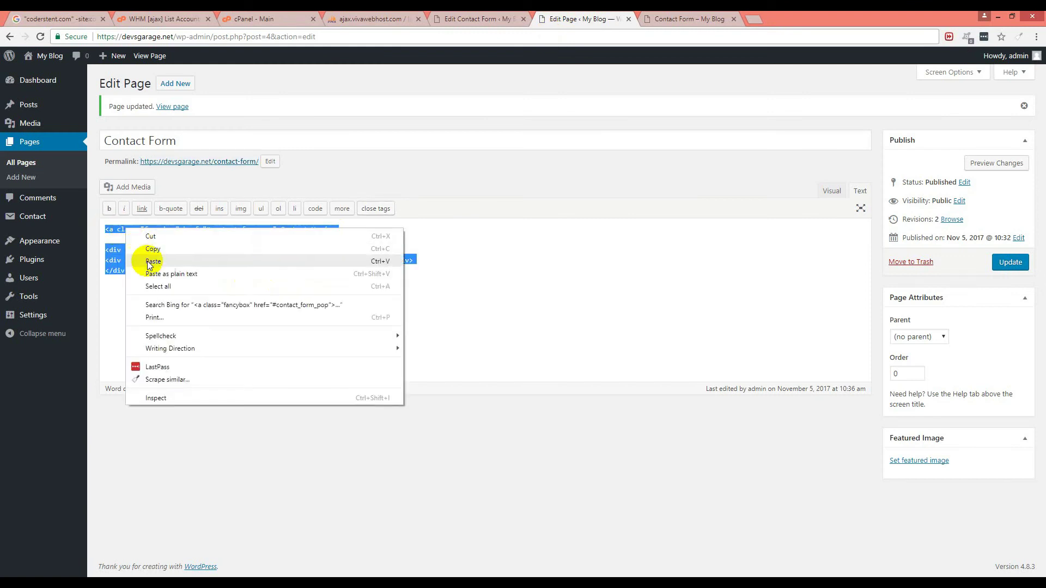
click(156, 259)
click(1006, 267)
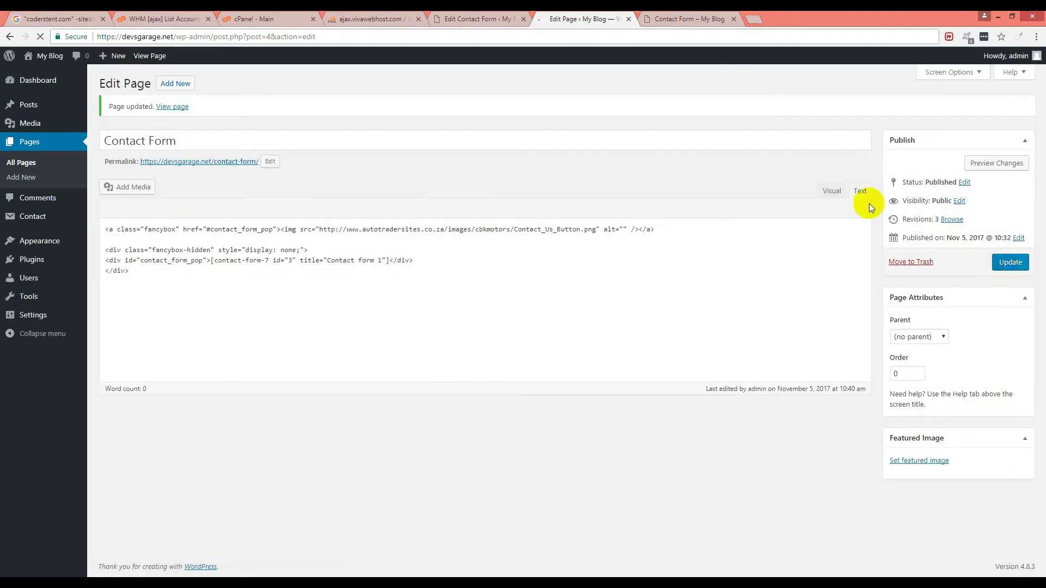
Step: Open the popup form from the live page's CONTACT FORM image, close it, and return to the editor
click(709, 18)
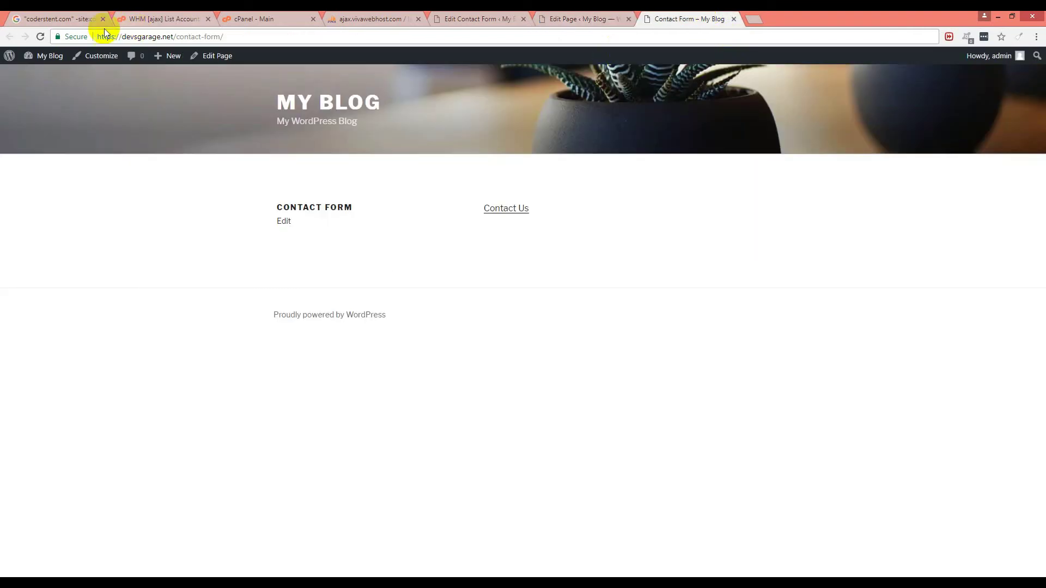
click(826, 260)
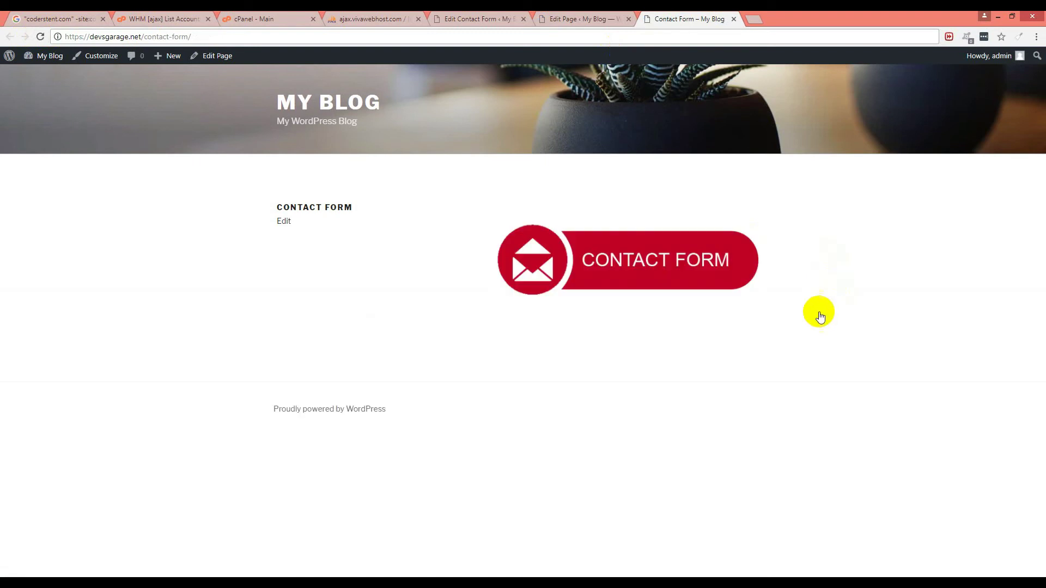
click(623, 270)
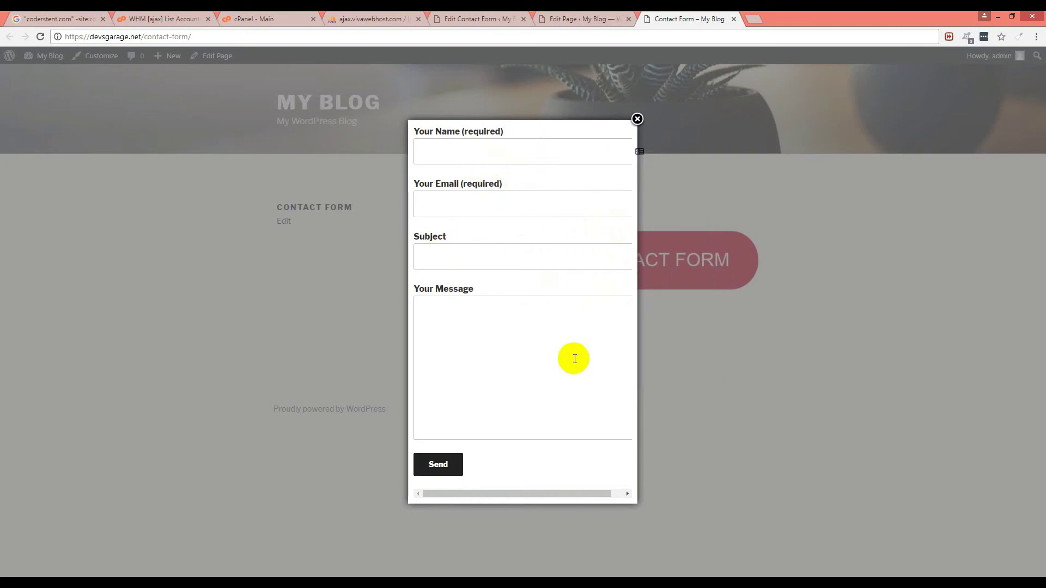
mouse_move(545, 492)
mouse_down()
mouse_move(580, 495)
mouse_move(526, 493)
mouse_up()
click(665, 130)
drag(585, 494, 619, 494)
click(635, 115)
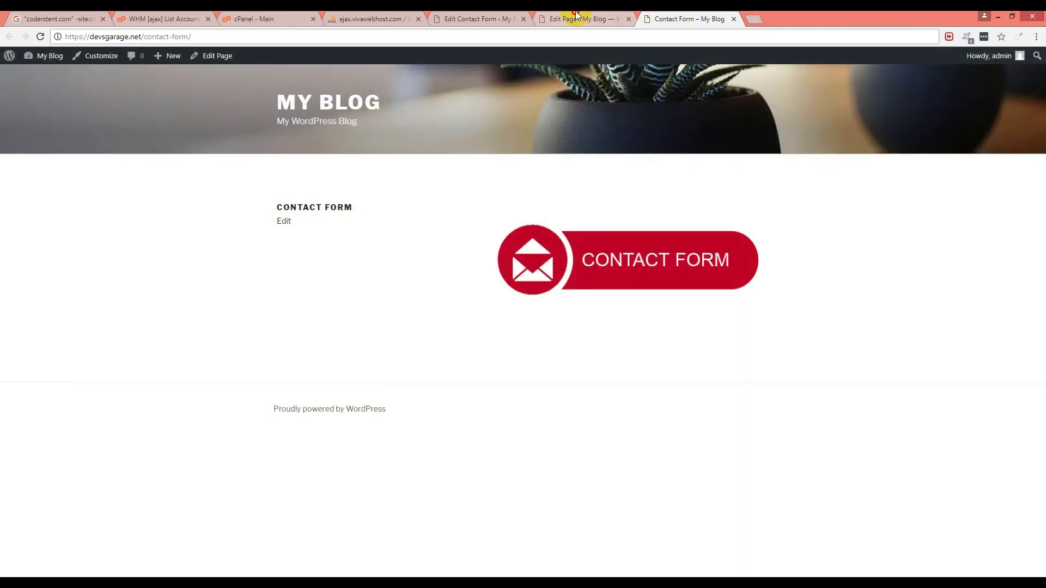
click(578, 16)
Step: In the Notepad notes, clear the code selections and fix the typo 'user' to 'use' in the page-builder tip
key(alt+Tab)
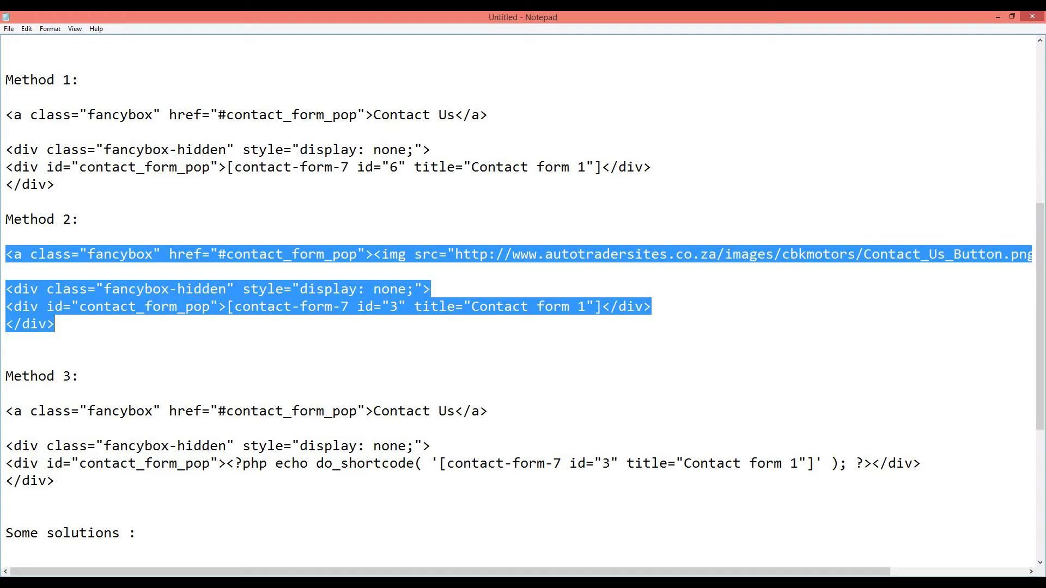
click(168, 463)
scroll(175, 463, down, 1)
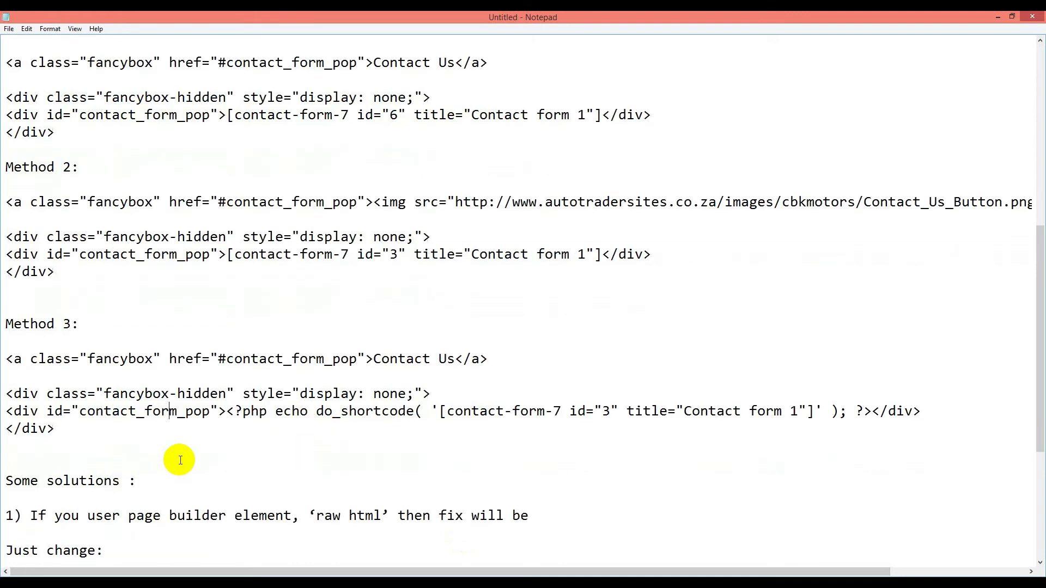
drag(71, 429, 12, 358)
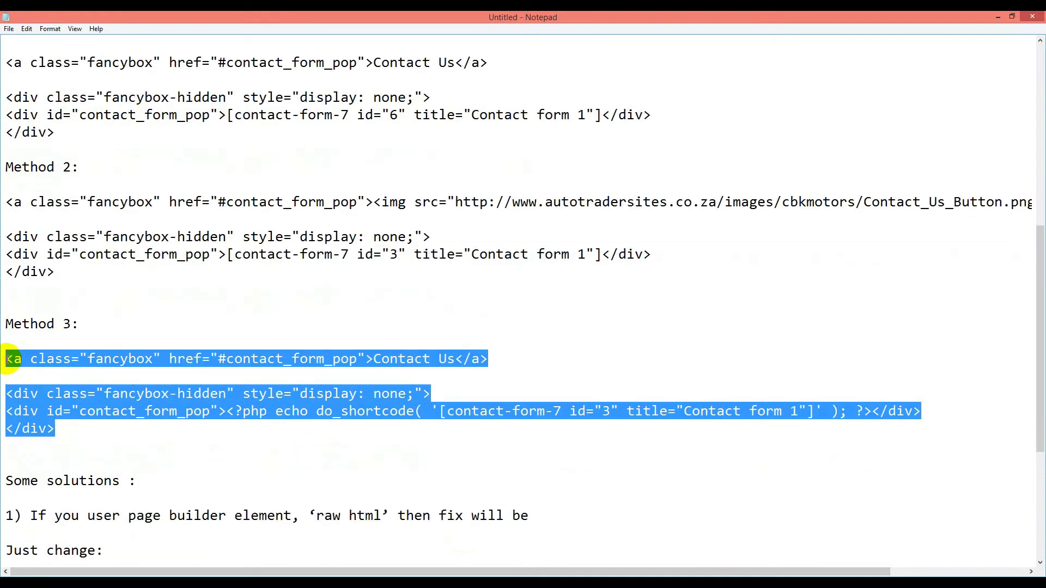
click(30, 361)
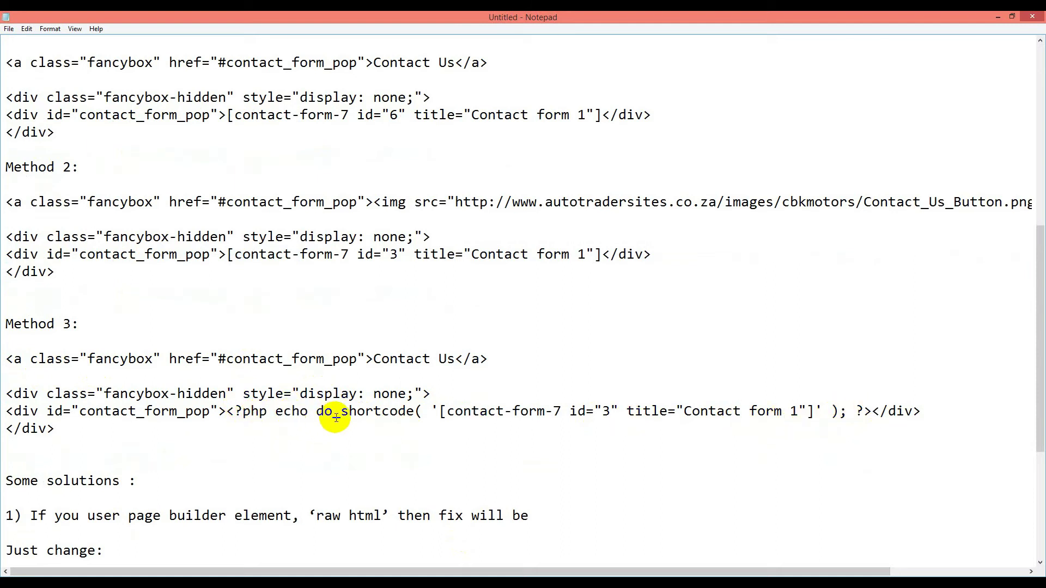
scroll(303, 442, down, 3)
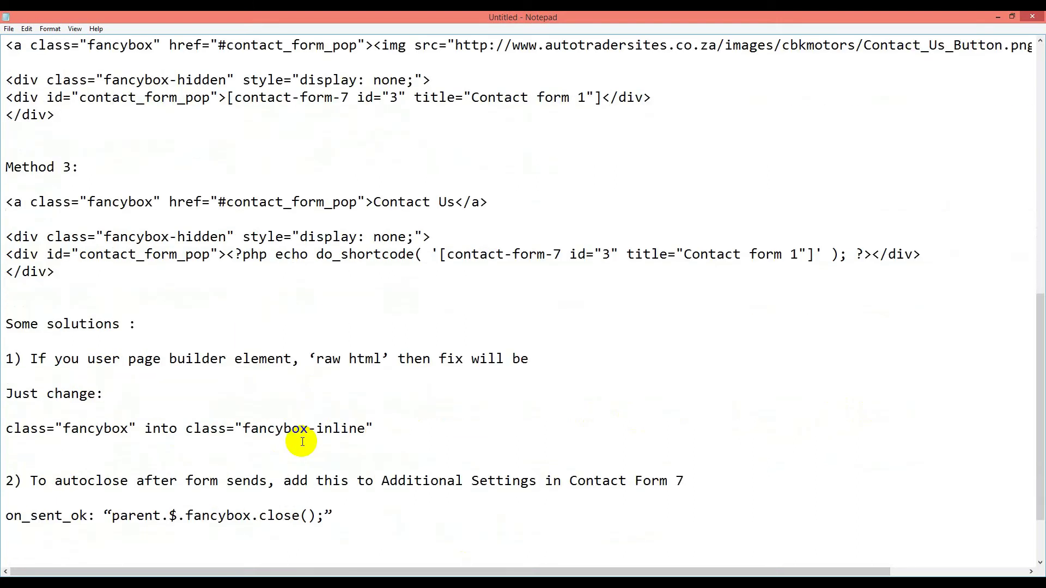
click(121, 359)
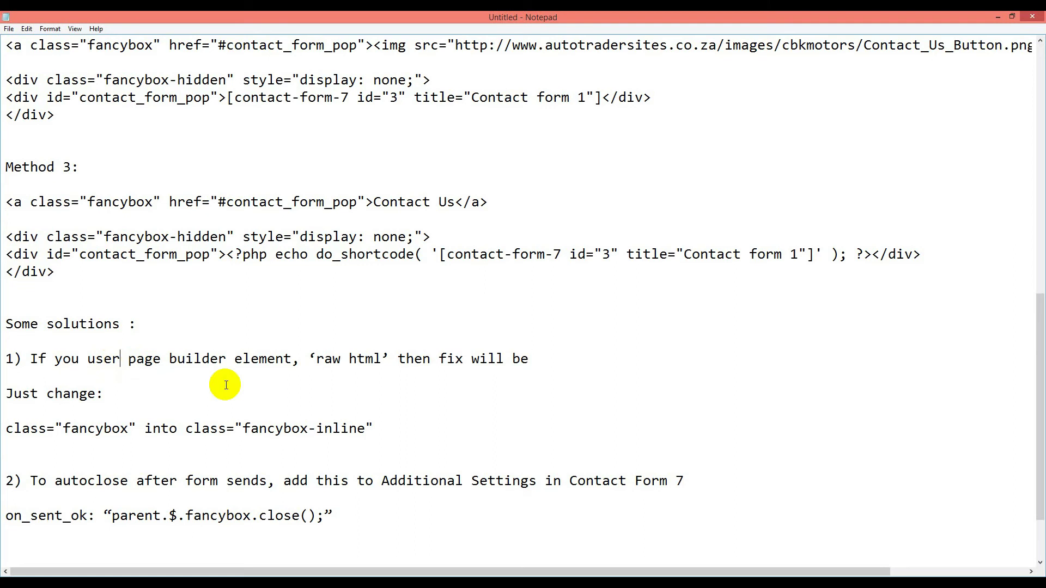
key(BackSpace)
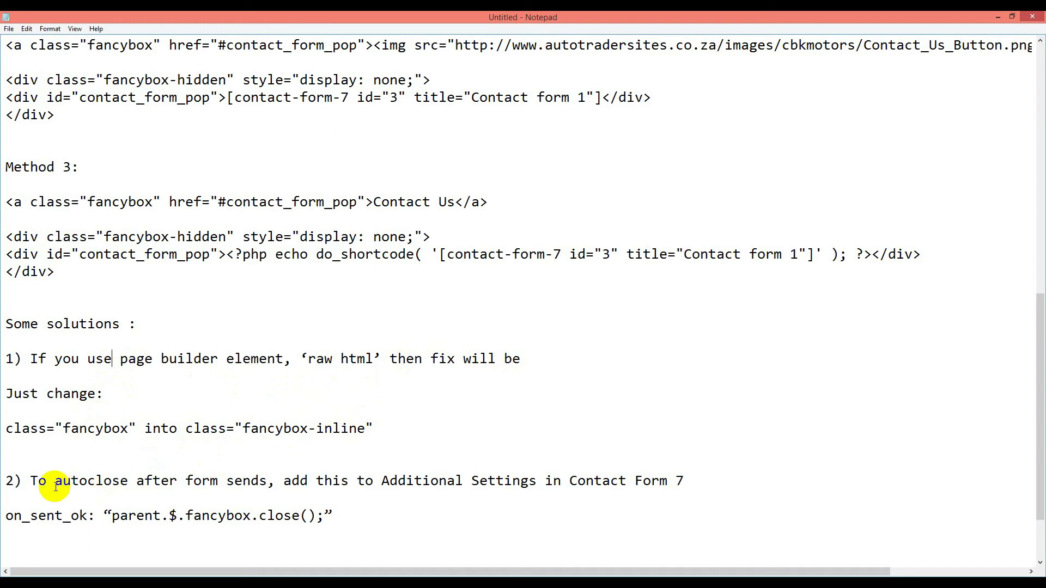
Step: Copy the whole on_sent_ok auto-close line to the clipboard
drag(339, 515, 323, 516)
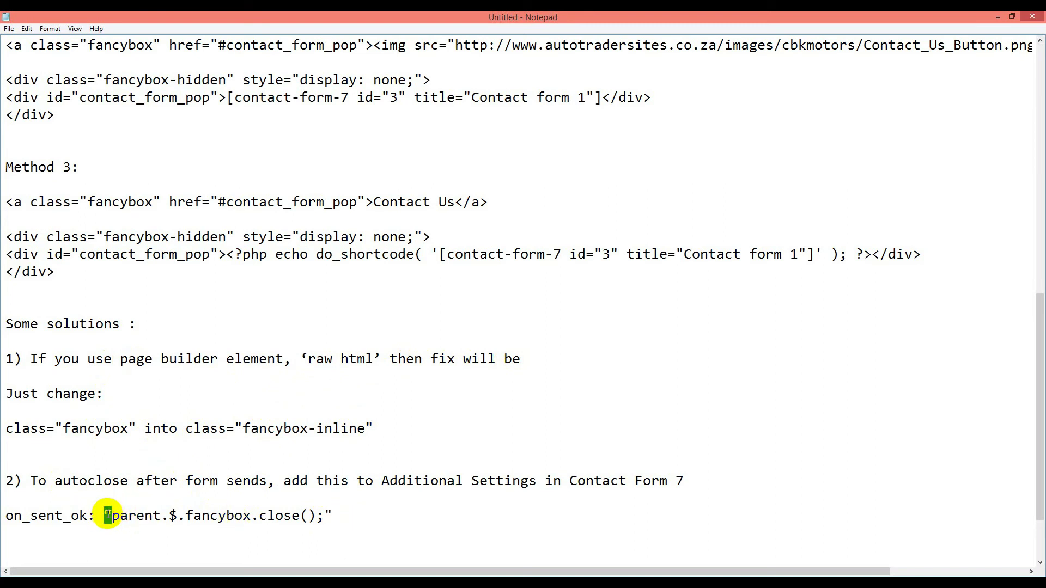
drag(334, 516, 1, 504)
right_click(46, 516)
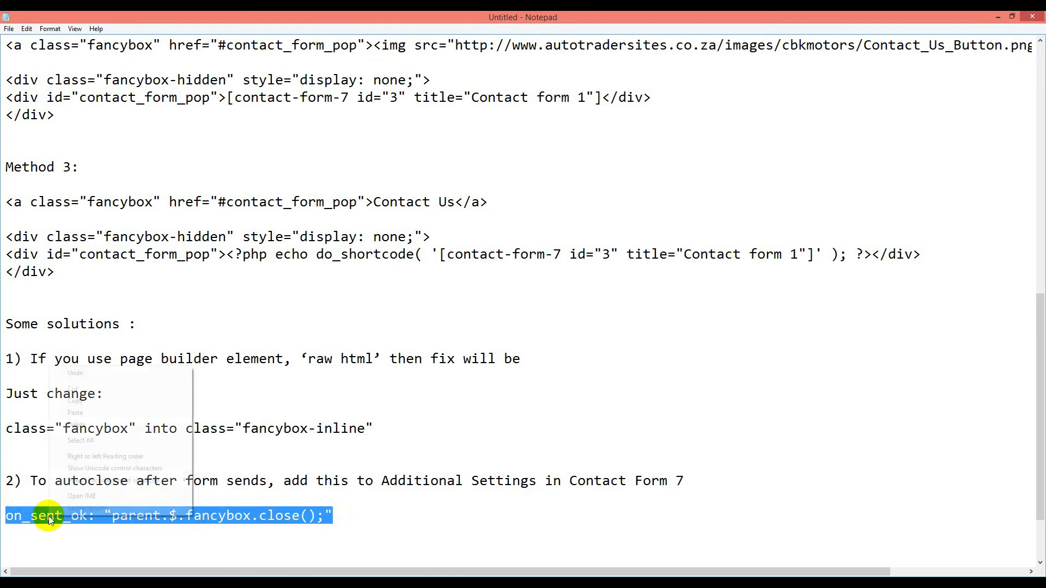
click(93, 402)
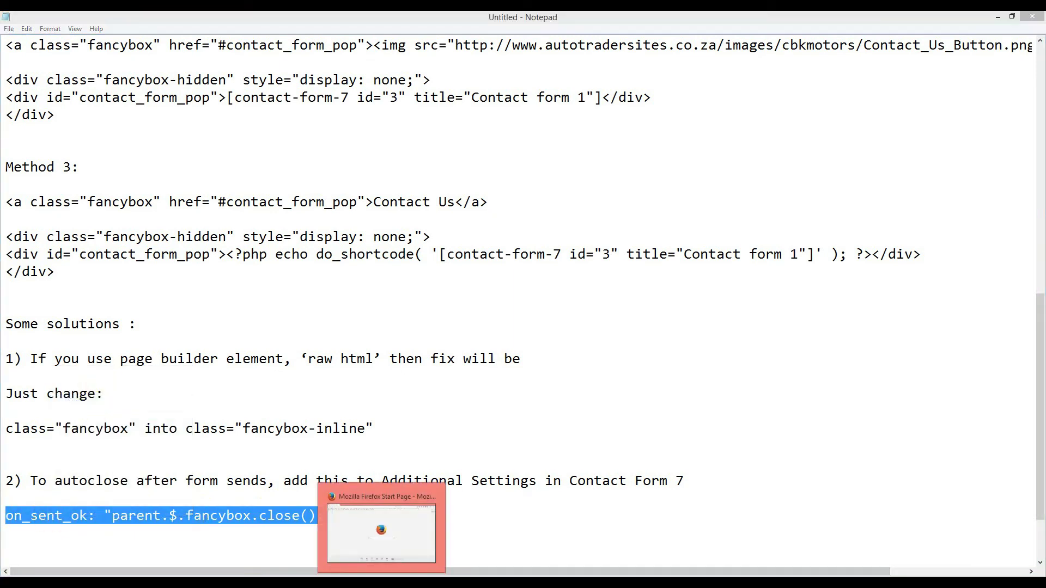
click(381, 526)
Step: Paste the on_sent_ok line into Contact form 1's Additional Settings and save the form
key(alt+Tab)
key(alt+Tab)
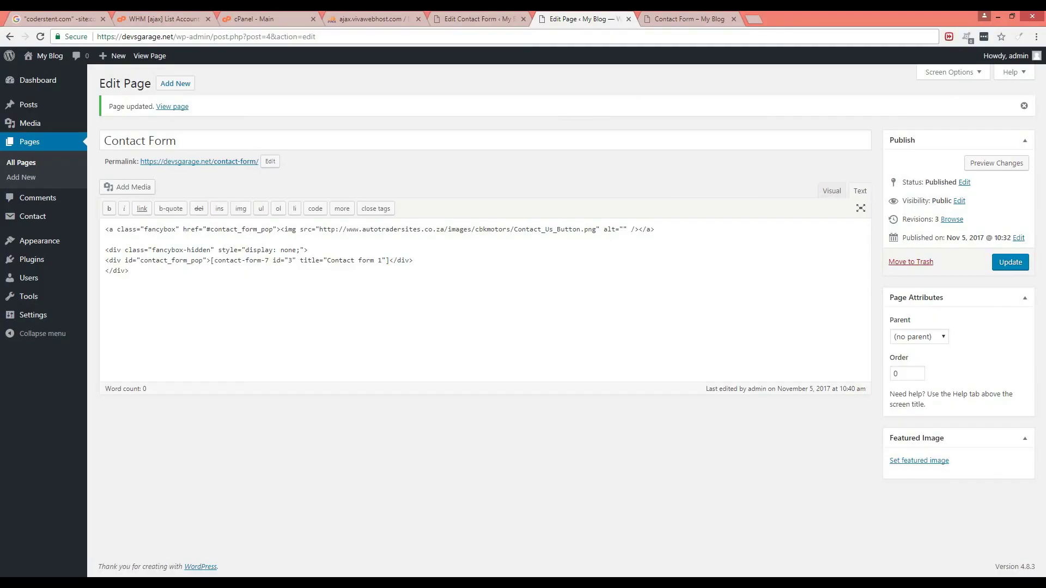
mouse_move(47, 215)
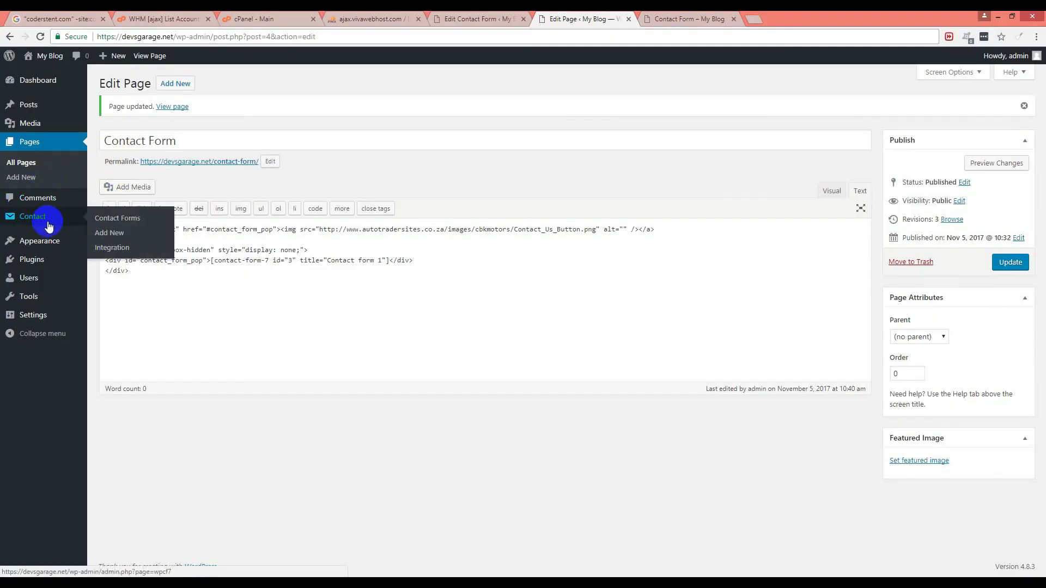
click(108, 218)
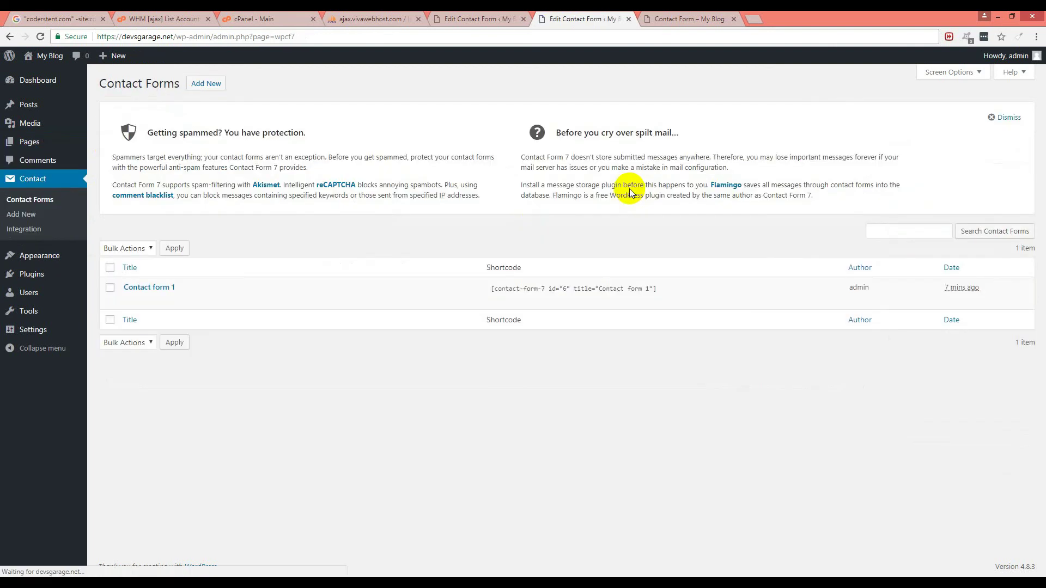
mouse_move(159, 293)
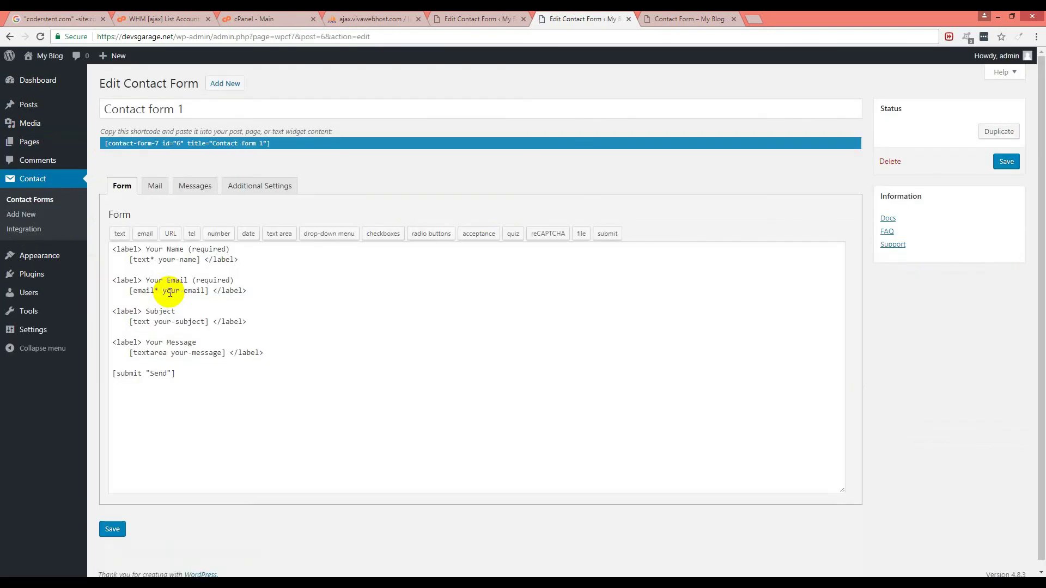
click(264, 186)
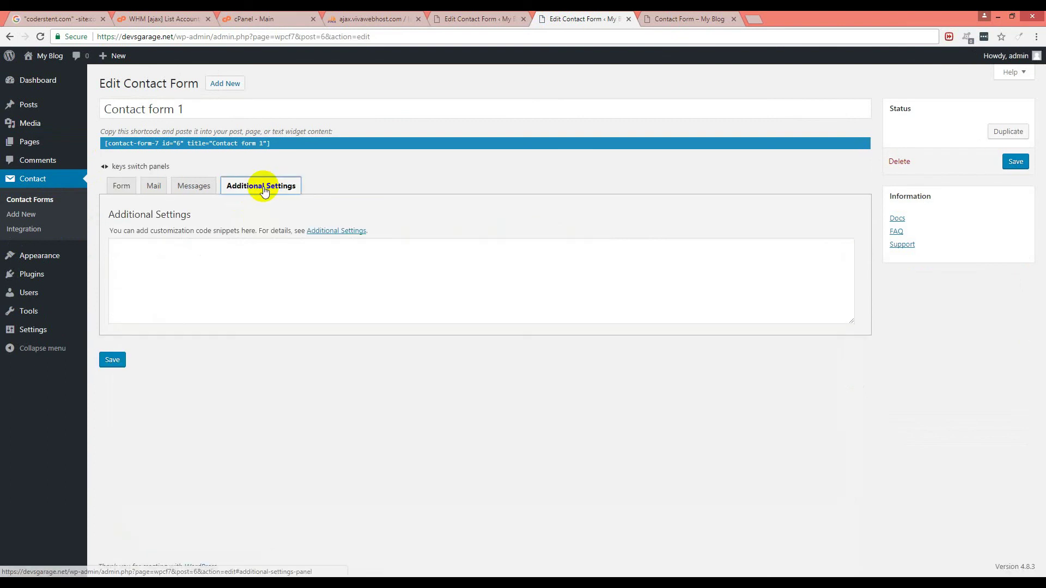
right_click(195, 255)
click(227, 319)
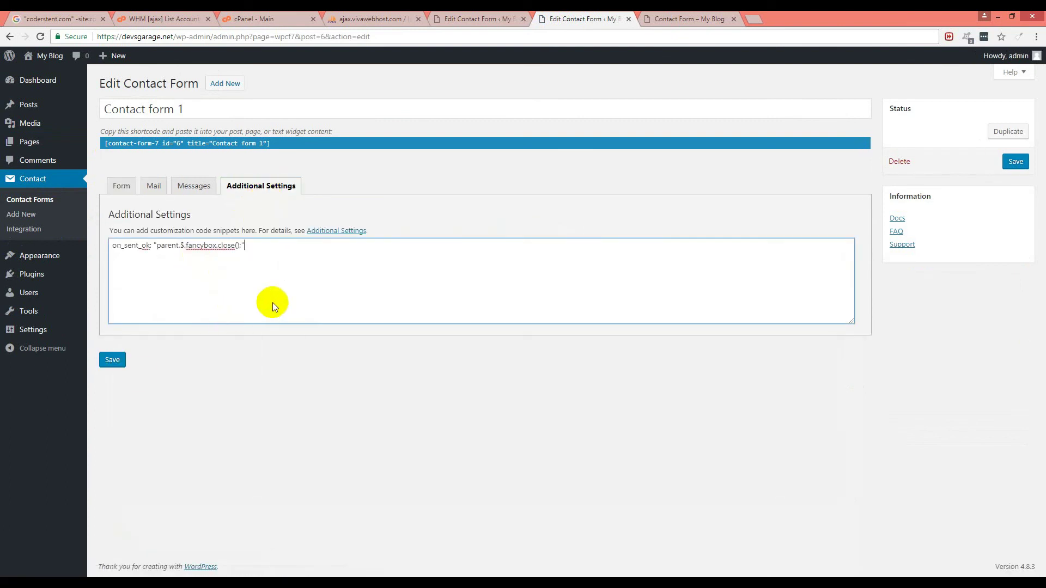
click(117, 362)
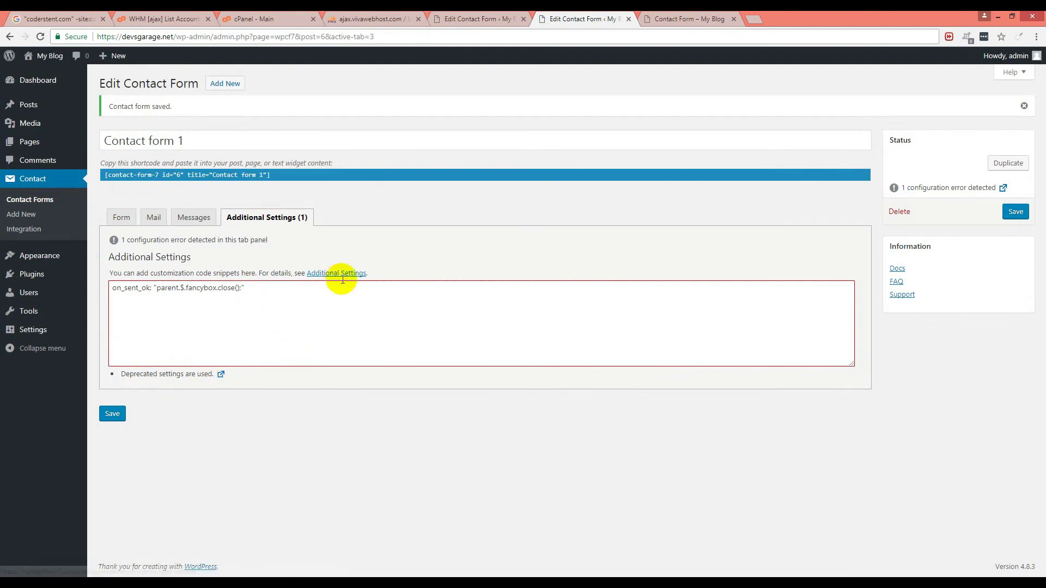
Step: Review the Messages, Mail and Form tabs, check the saved on_sent_ok value, then view the live Contact Form page
click(191, 218)
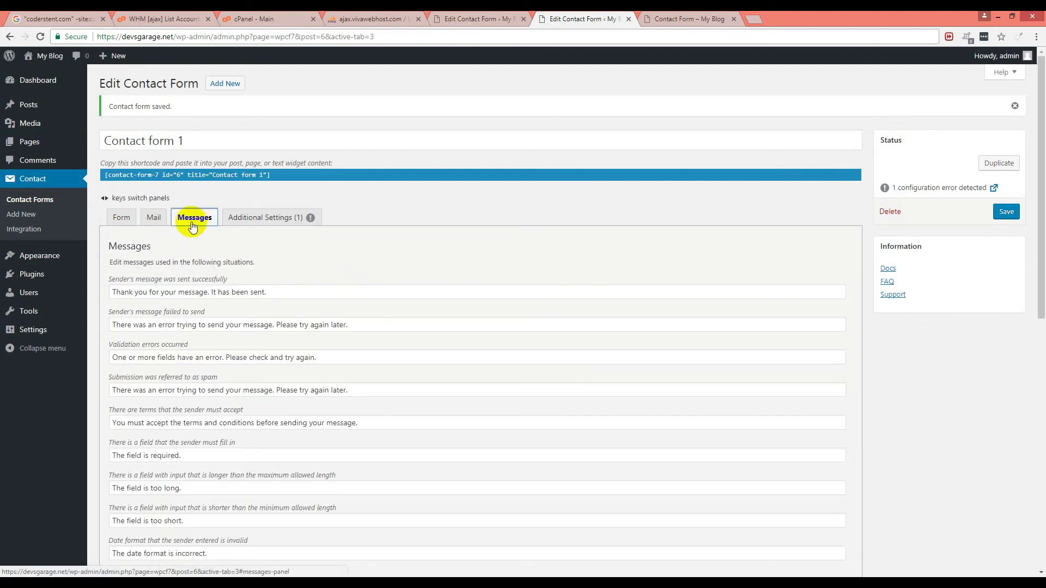
click(153, 218)
click(124, 220)
click(263, 218)
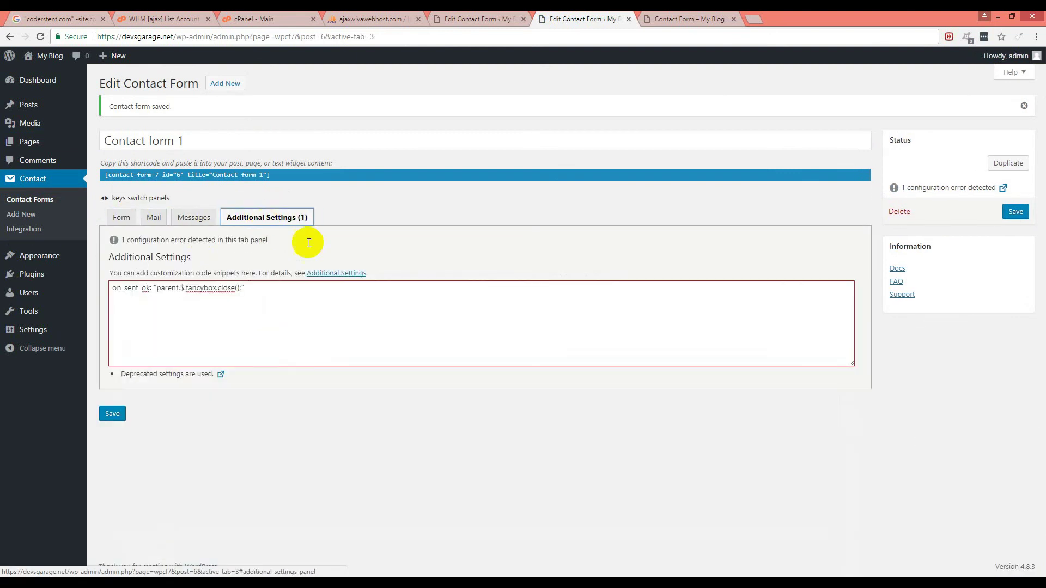
drag(262, 289, 147, 290)
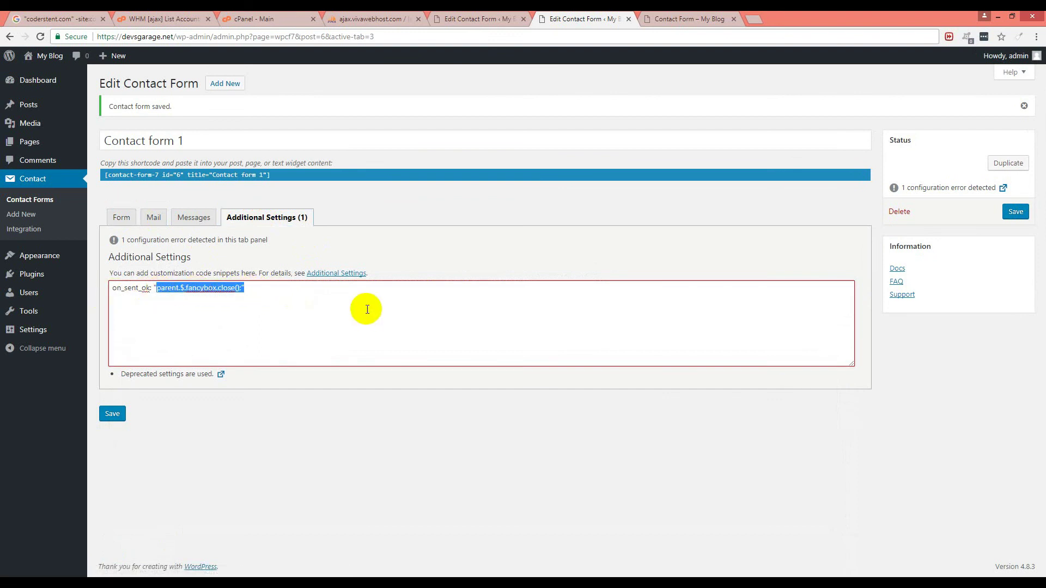
click(671, 18)
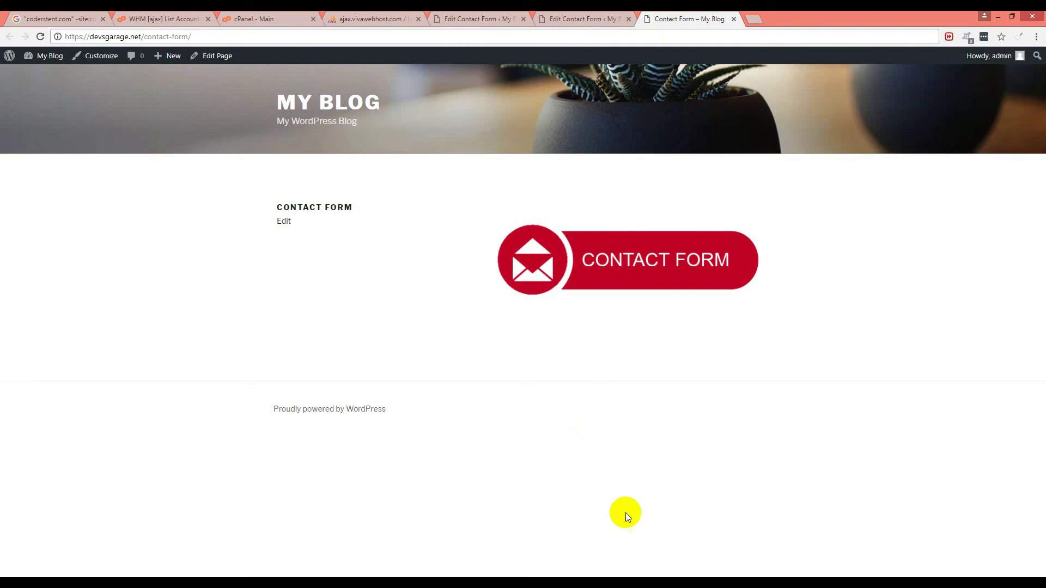
Step: Scroll through the popup tutorial notes from the title 'How to make a Popup Contact Form in Wordpress' down to the on_sent_ok line
key(alt+Tab)
scroll(410, 426, up, 6)
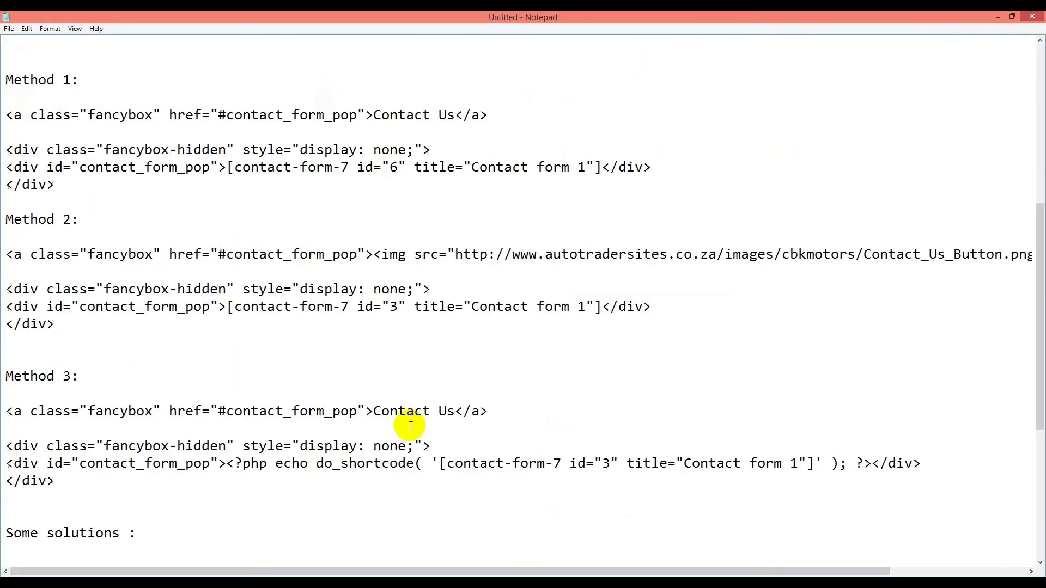
scroll(410, 426, up, 4)
scroll(409, 426, down, 4)
scroll(410, 425, up, 5)
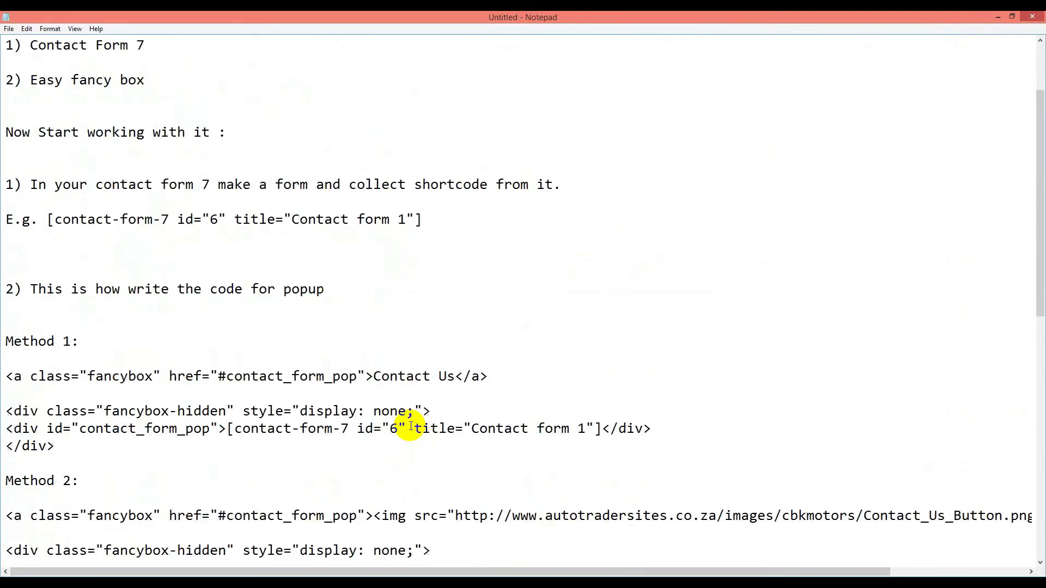
scroll(409, 426, down, 1)
scroll(410, 425, up, 1)
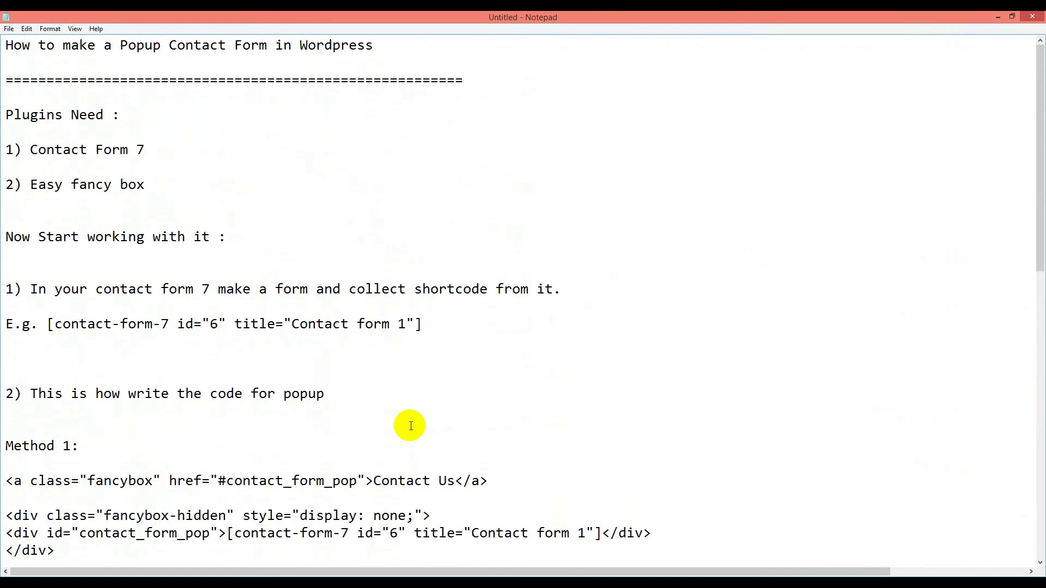
scroll(410, 425, down, 12)
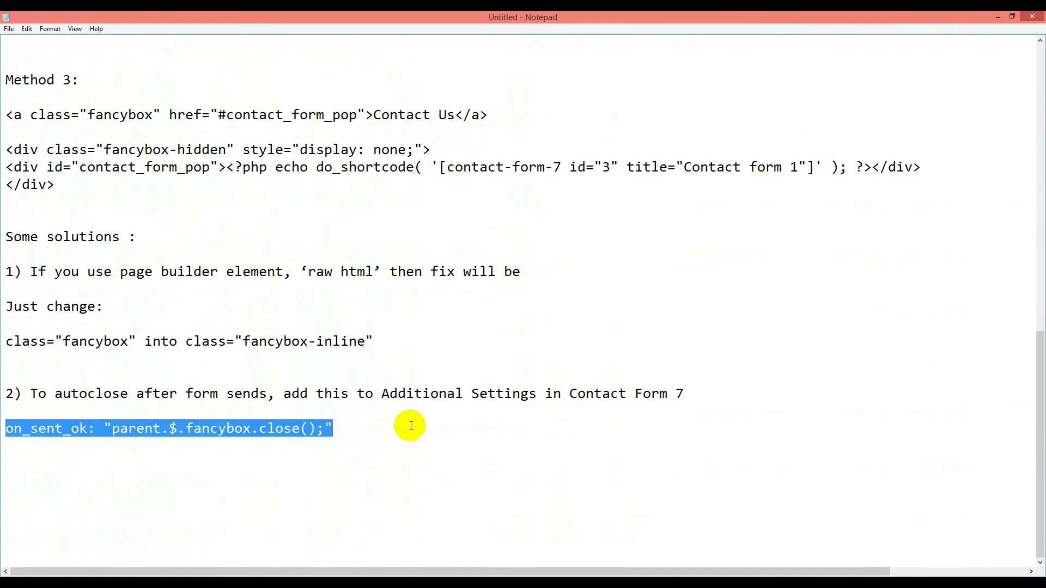